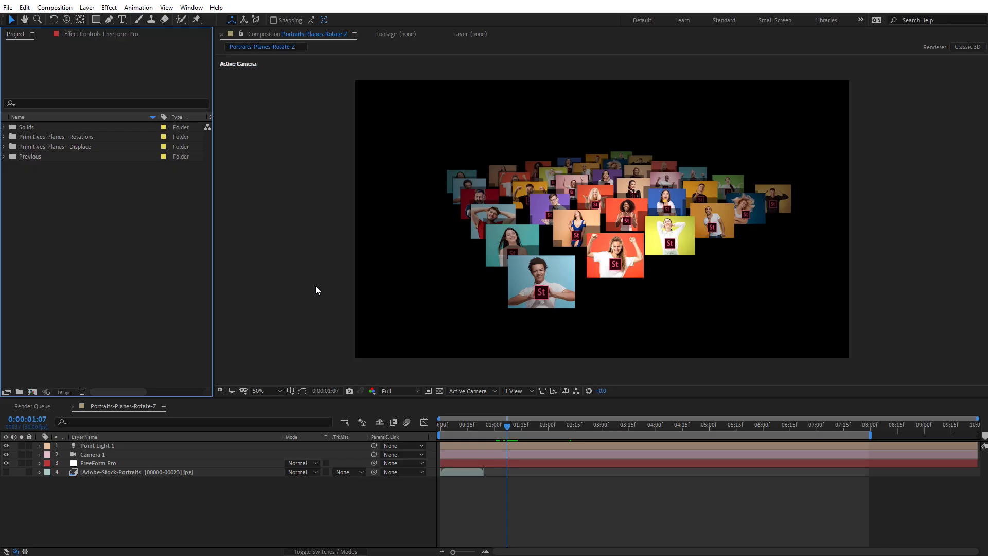
Step: Create a new 1920×1080, 30 fps, 10-second composition named Main Comp
click(33, 392)
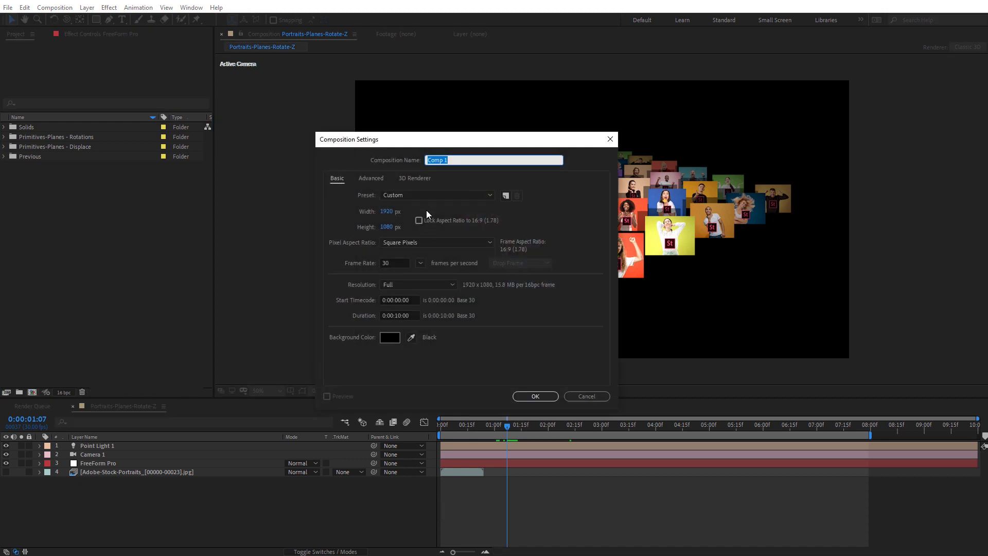
text(Main Com)
click(535, 396)
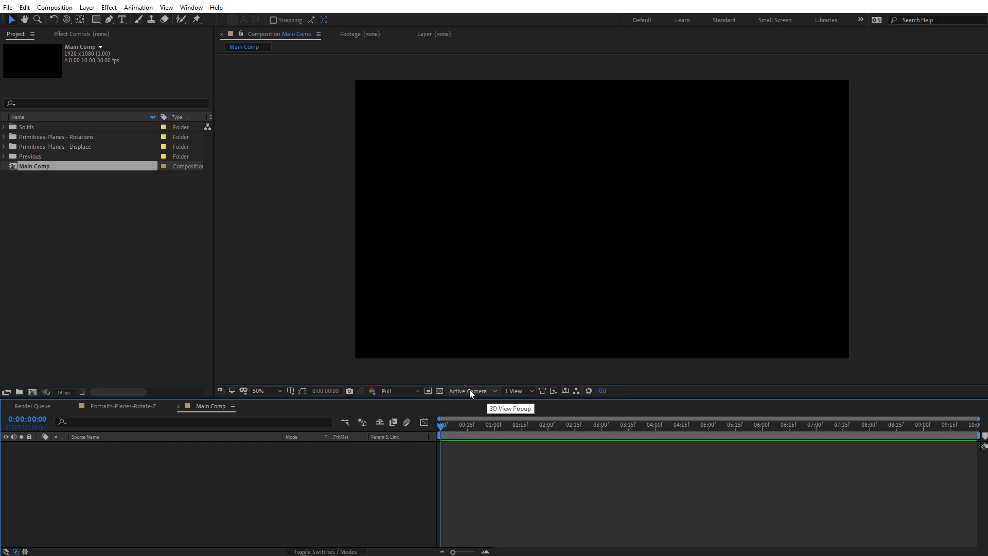
Step: Add a new 960×960 solid called FreeForm Pro to Main Comp and colour it white
right_click(282, 215)
mouse_move(300, 221)
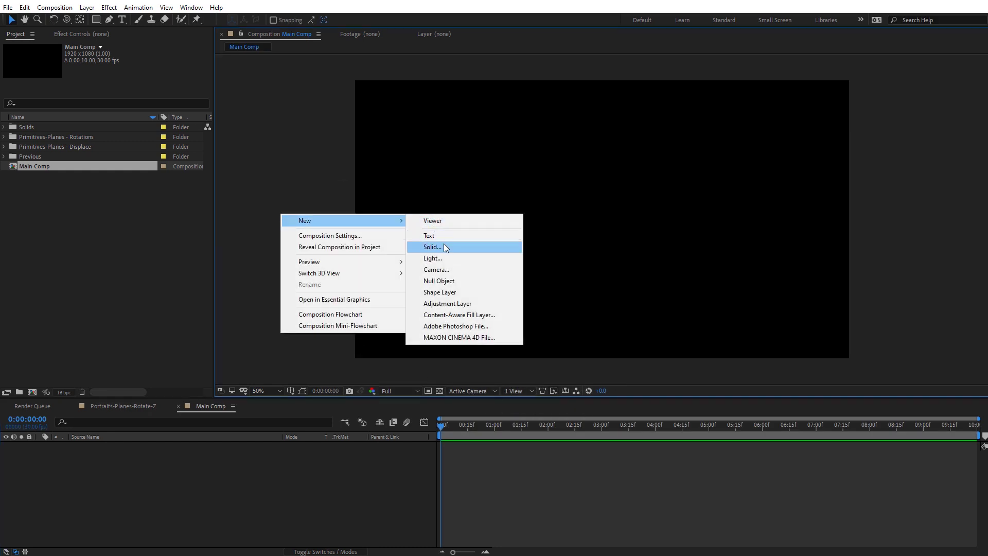
click(444, 244)
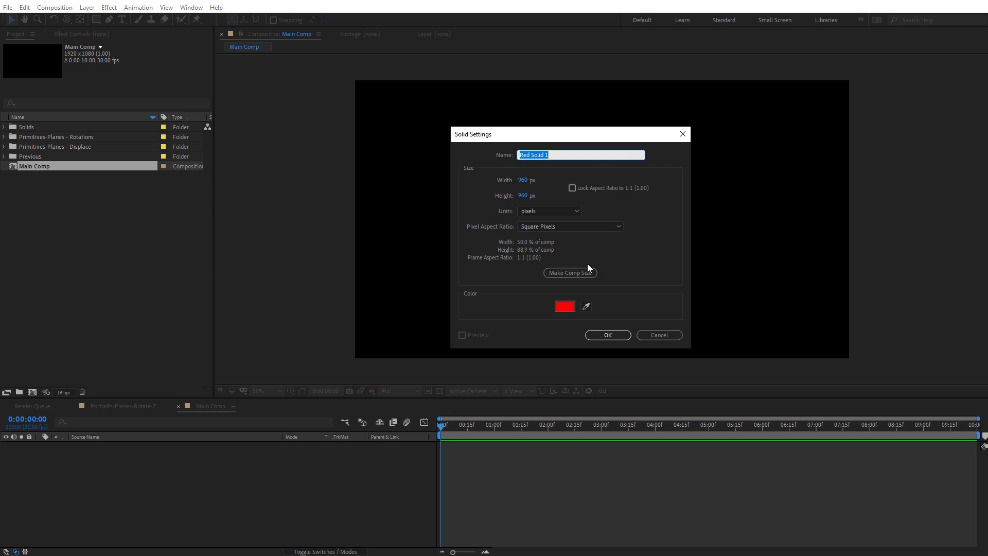
text(FreeForm Pro)
click(565, 307)
click(421, 400)
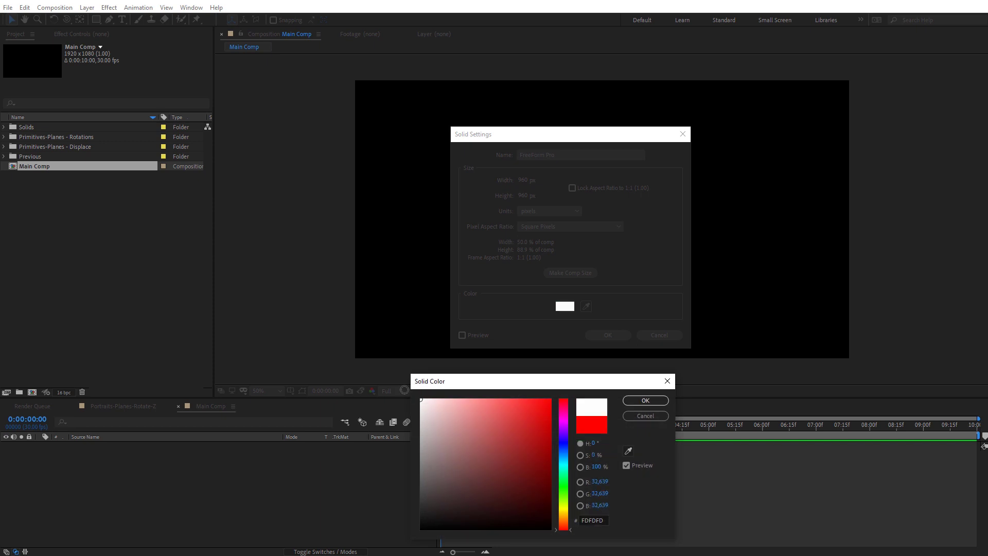
click(646, 401)
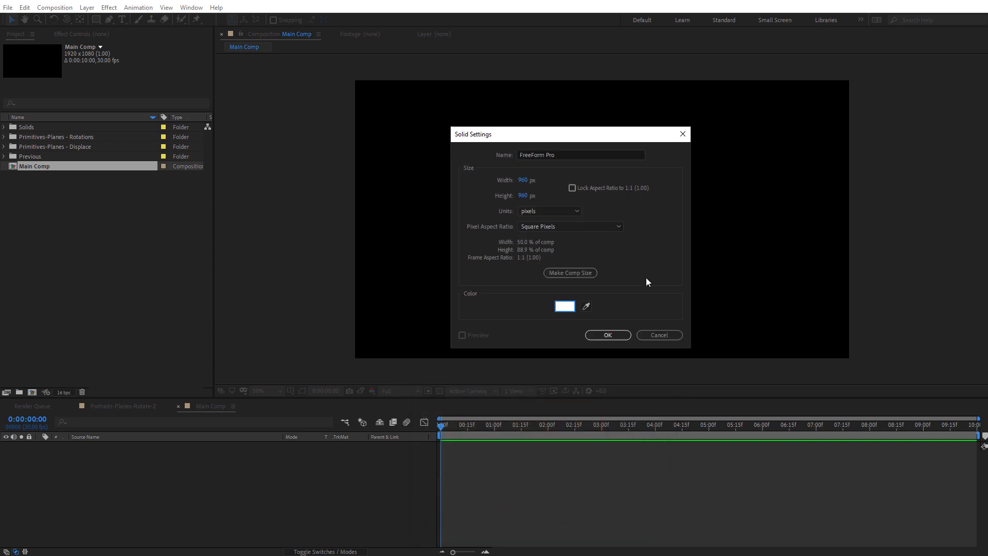
click(608, 335)
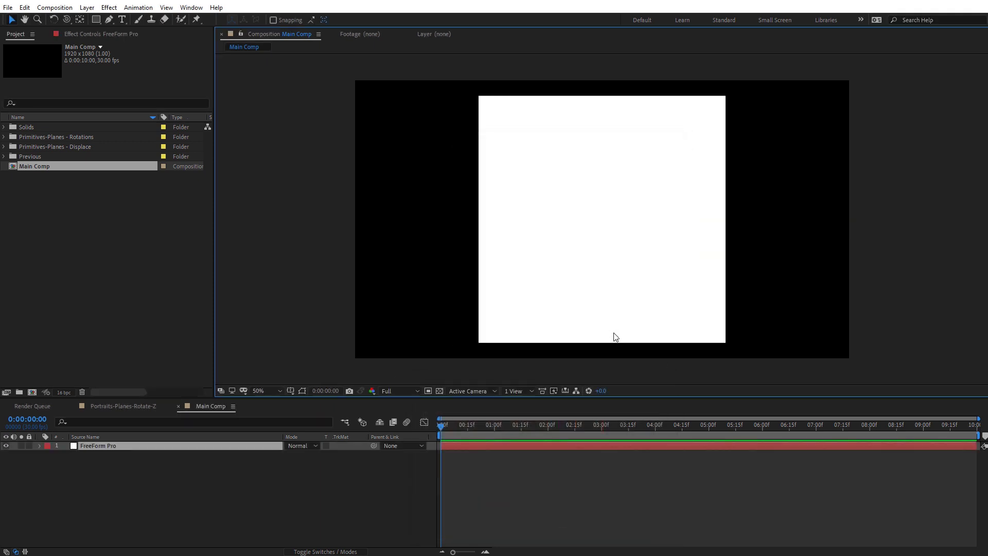
Step: Apply Mettle FreeForm Pro to the solid and set Render Primitives to Planes
click(110, 7)
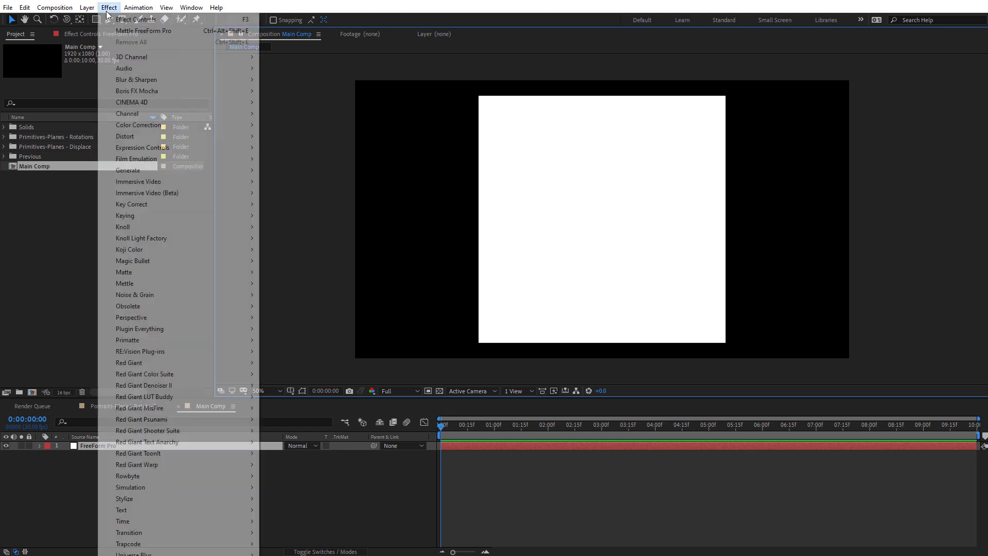
mouse_move(172, 283)
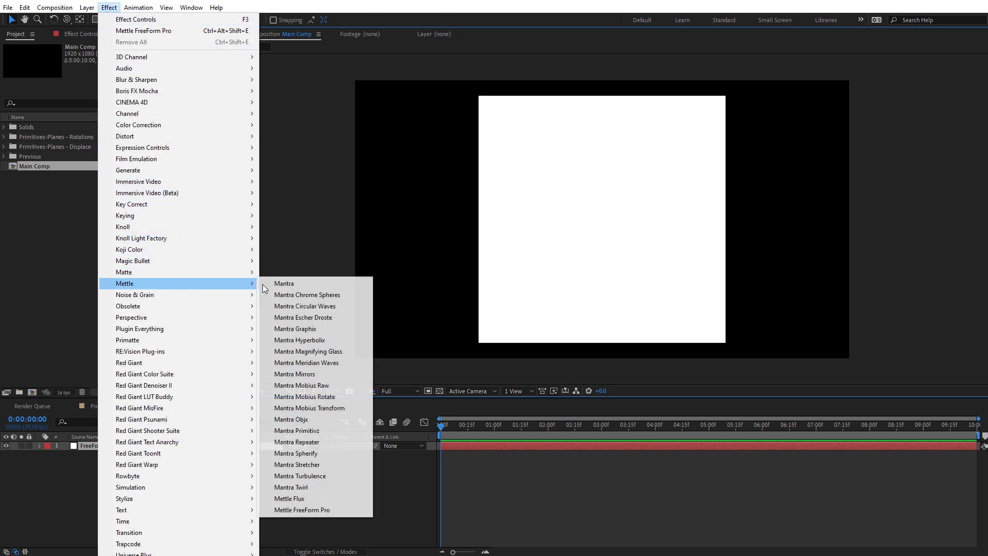
click(316, 510)
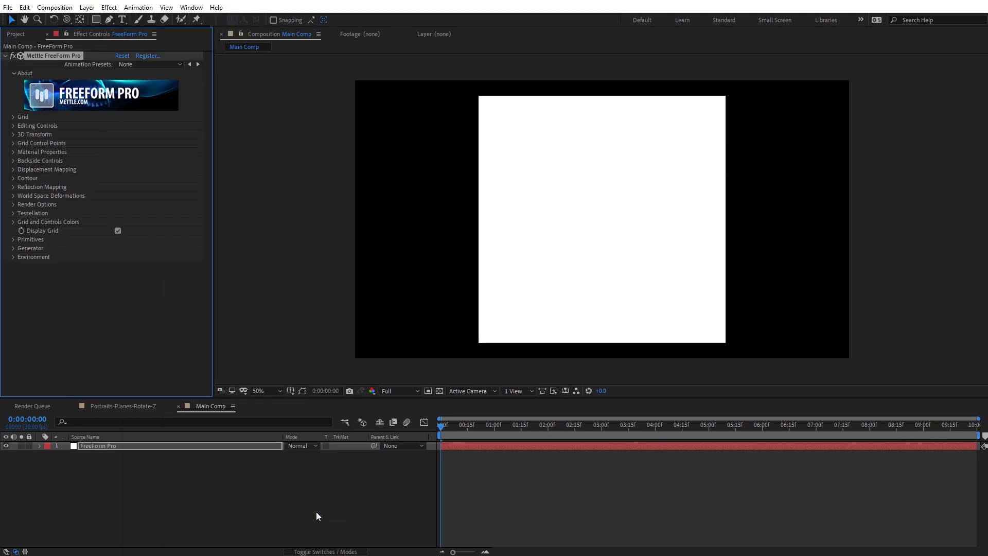
click(13, 240)
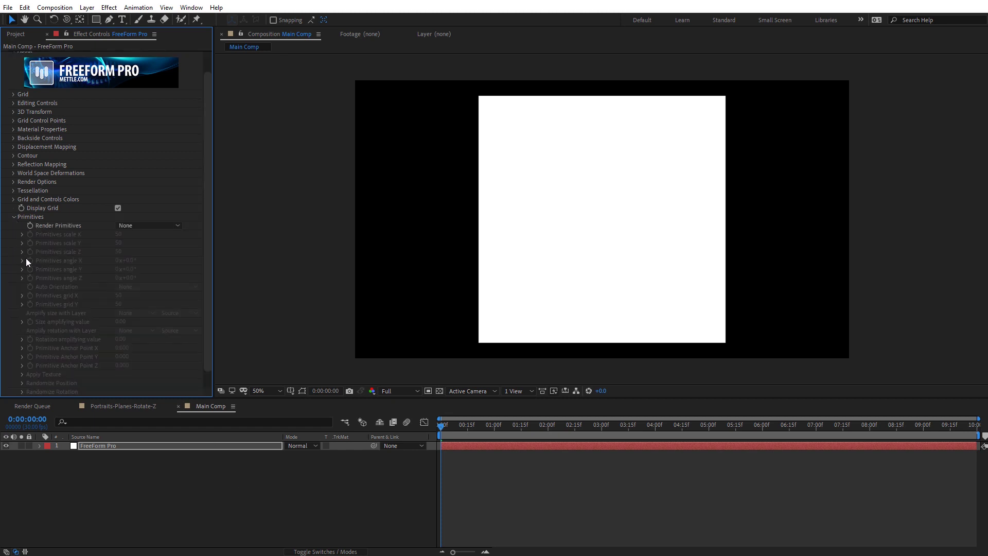
click(135, 227)
click(156, 304)
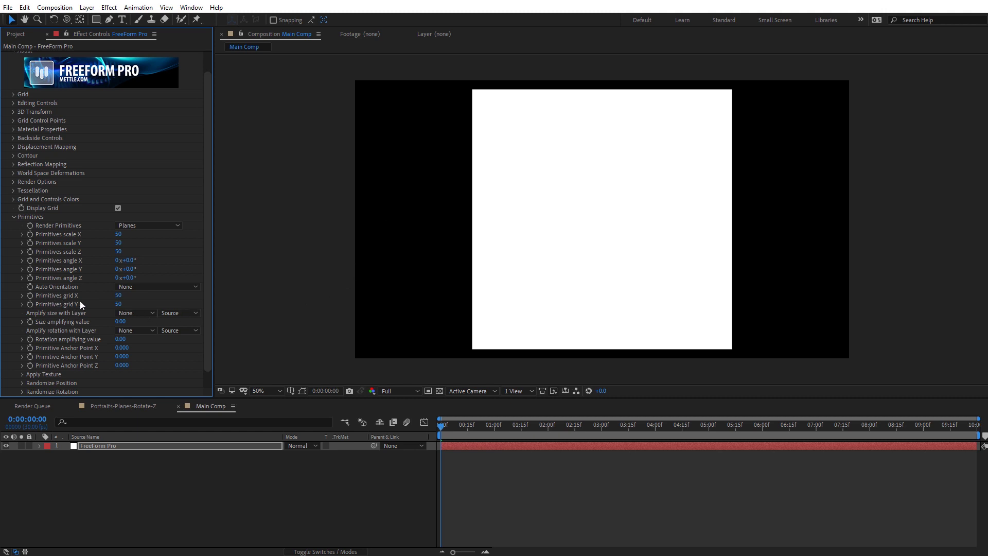
Step: Set the Primitives grid X and Y to 6 for a 6×6 plane grid
click(118, 296)
text(6)
key(Tab)
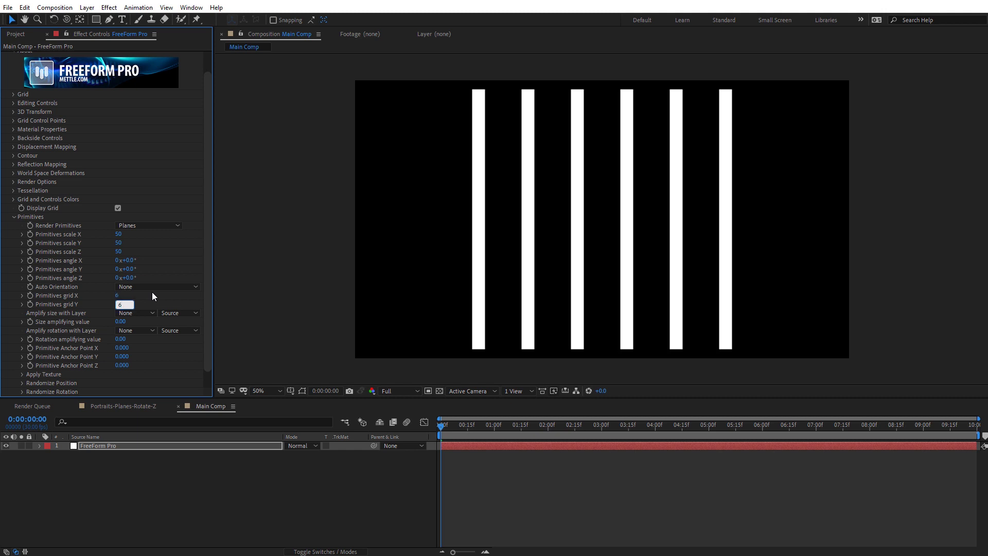
text(6)
key(Return)
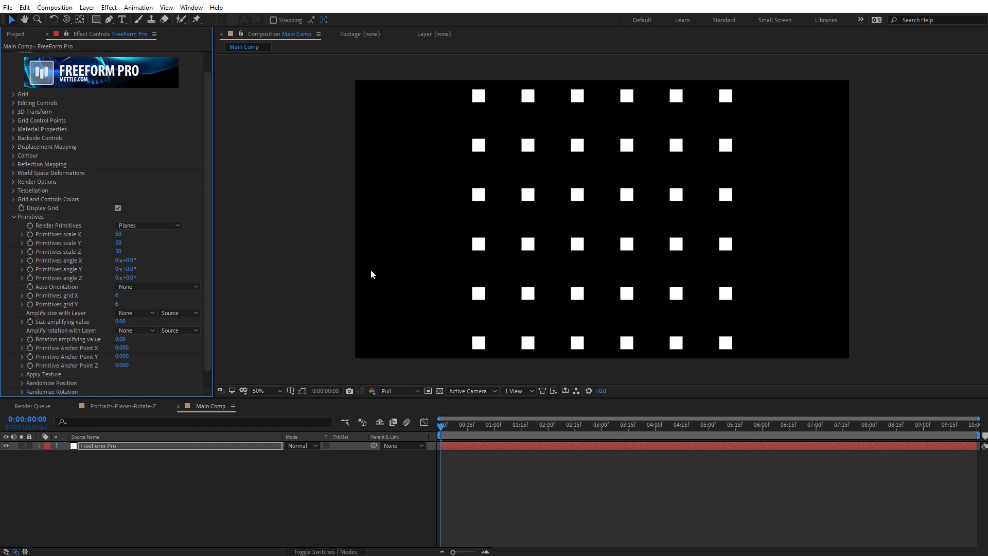
click(21, 33)
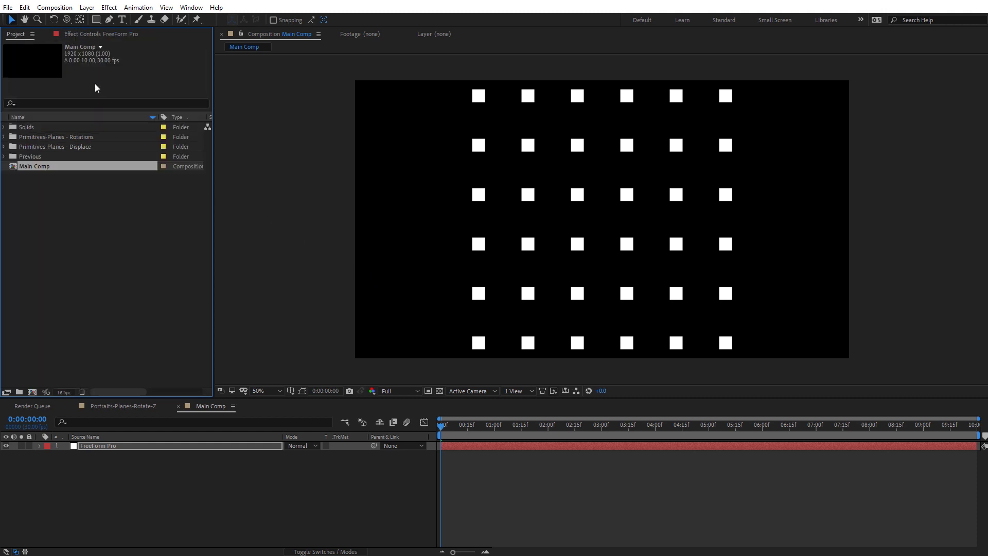
double_click(126, 218)
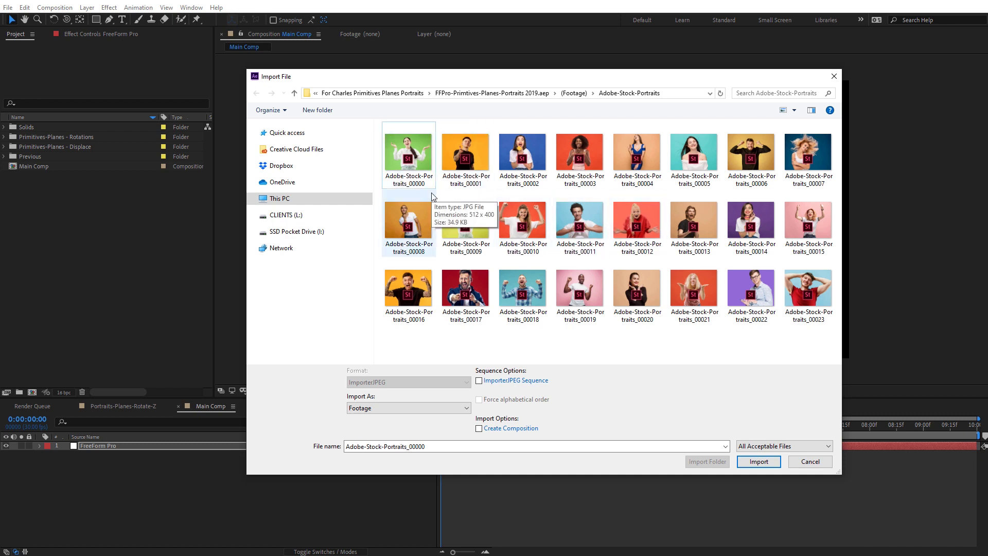
click(410, 164)
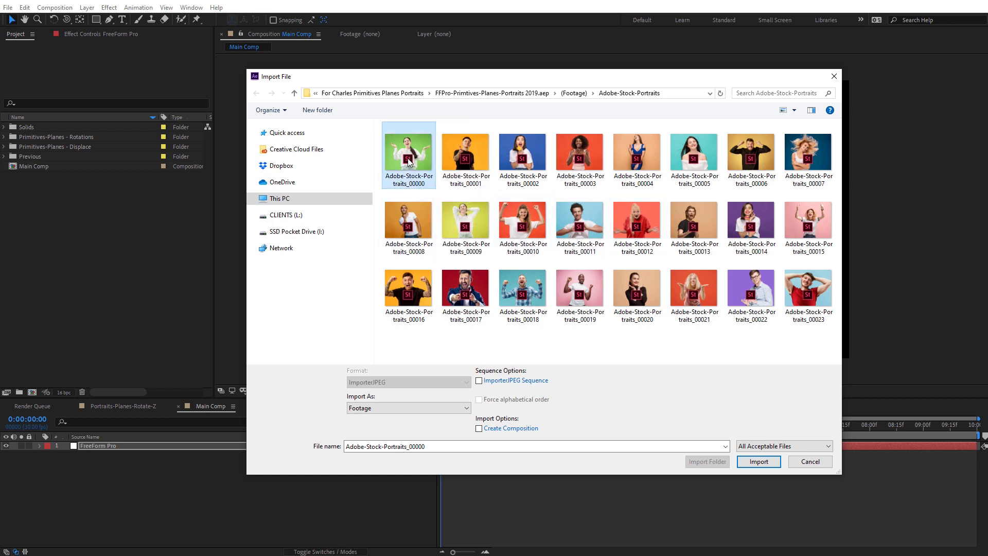
click(479, 381)
click(758, 462)
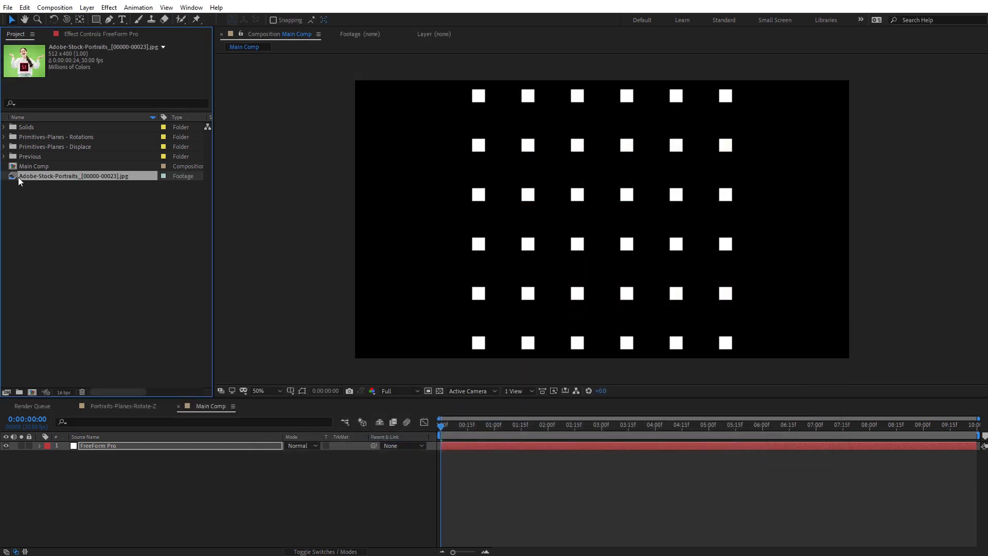
Step: Interpret the portrait footage at 30 frames per second
right_click(91, 178)
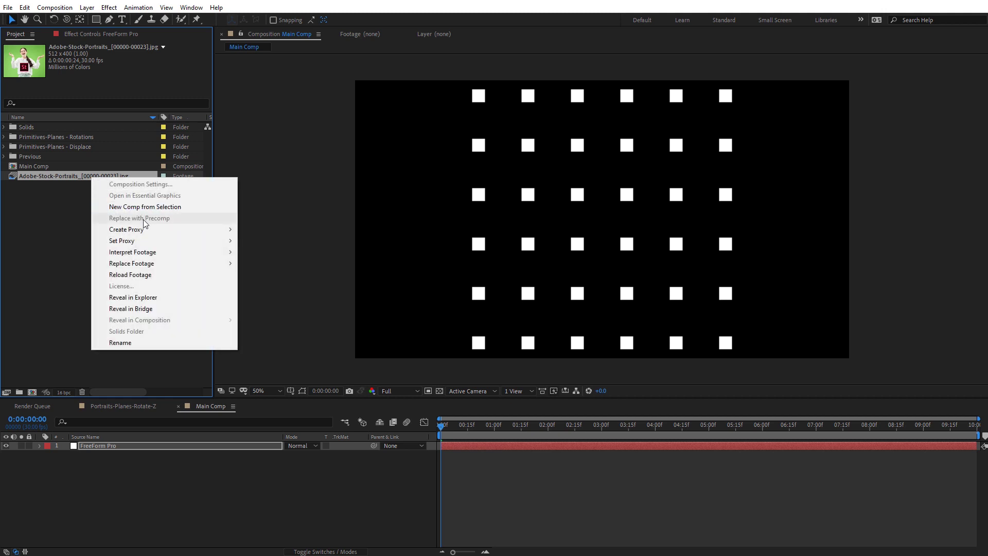
mouse_move(206, 252)
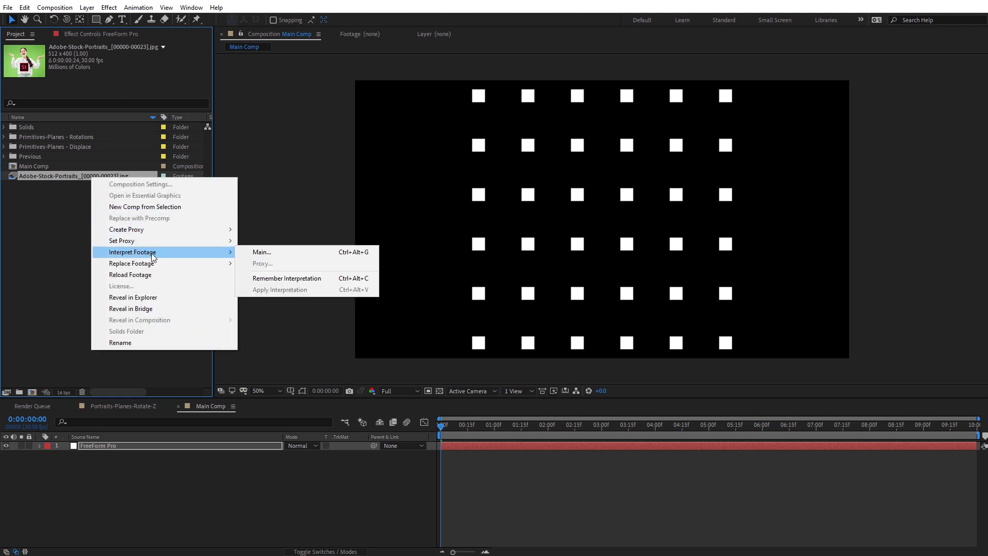
click(260, 252)
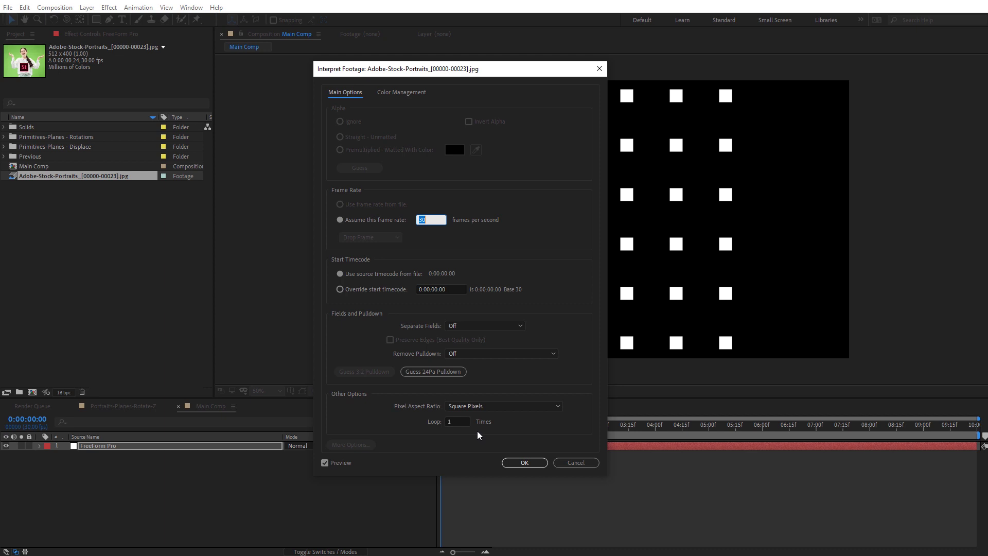
click(522, 462)
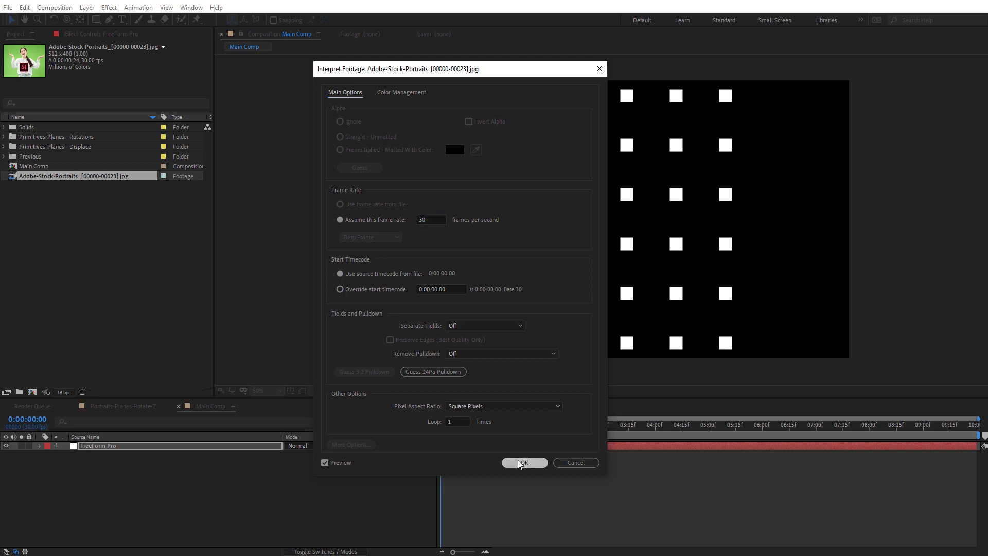
Step: Place the portrait sequence in Main Comp below the FreeForm Pro layer
drag(79, 174, 204, 468)
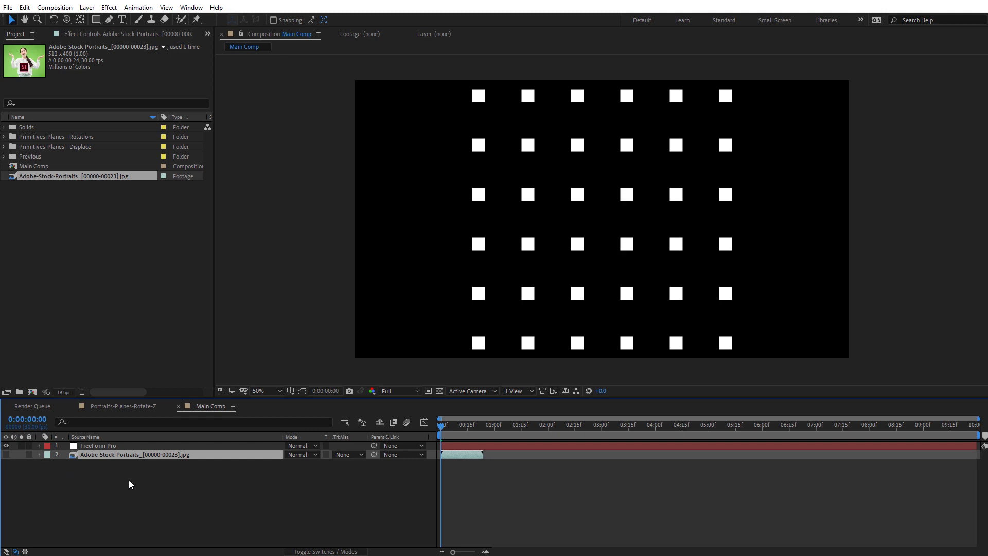
click(101, 445)
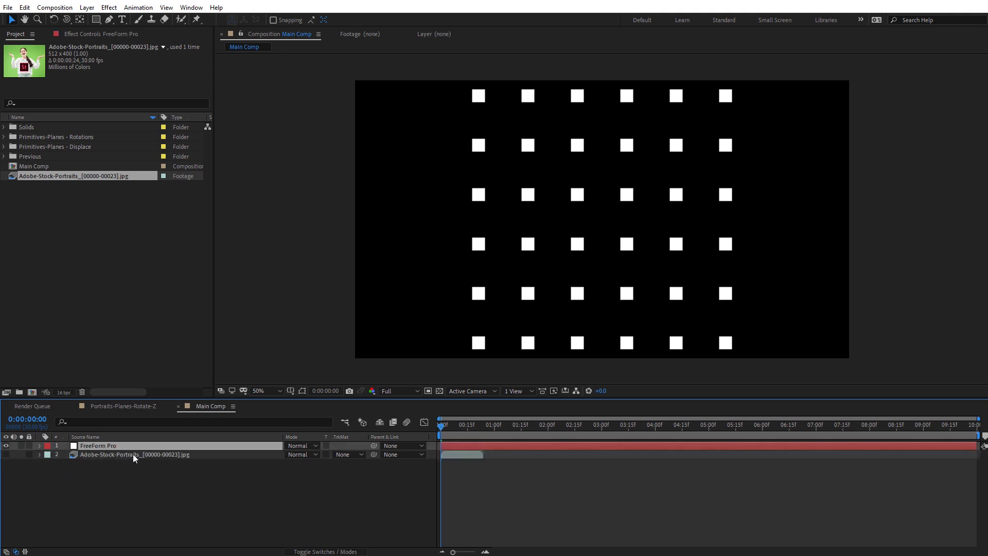
click(110, 32)
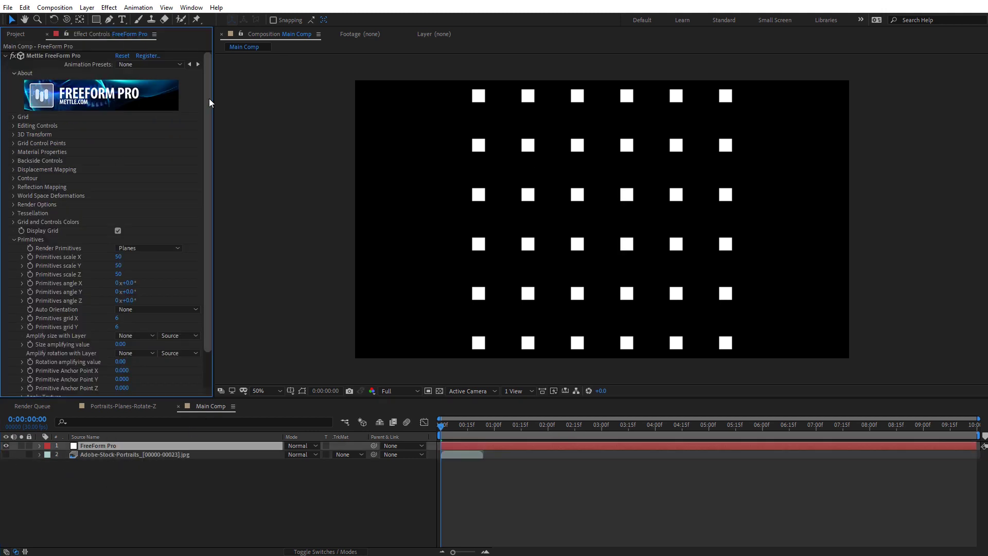
drag(209, 98, 215, 147)
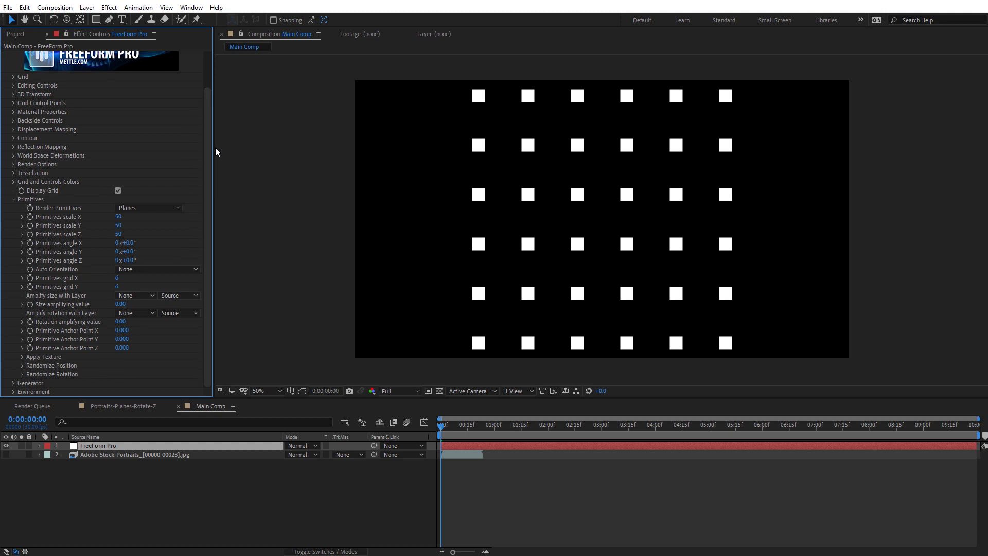
Step: Set FreeForm Pro's Primitive Texture Layer to 2. Adobe-Stock-Portraits so each plane shows a portrait
click(22, 357)
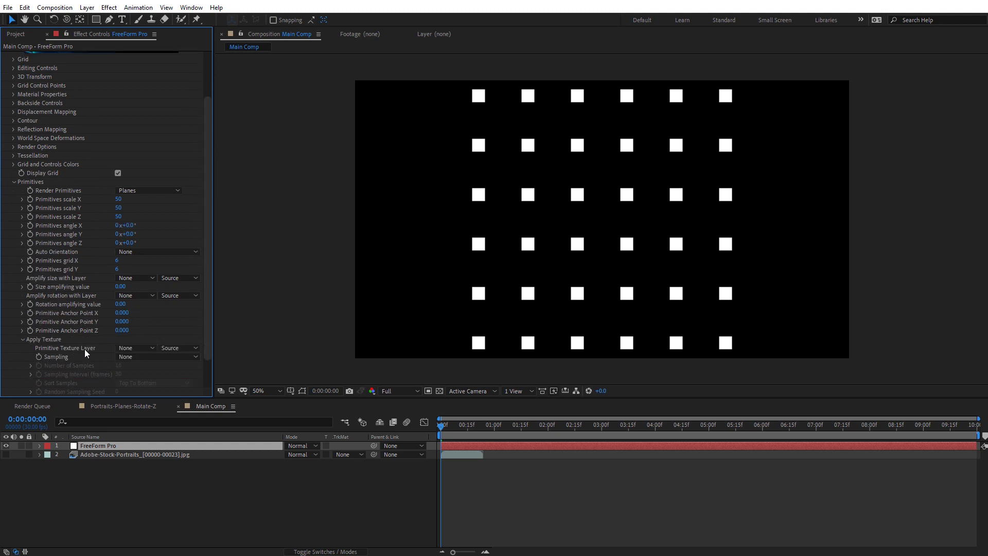
click(124, 348)
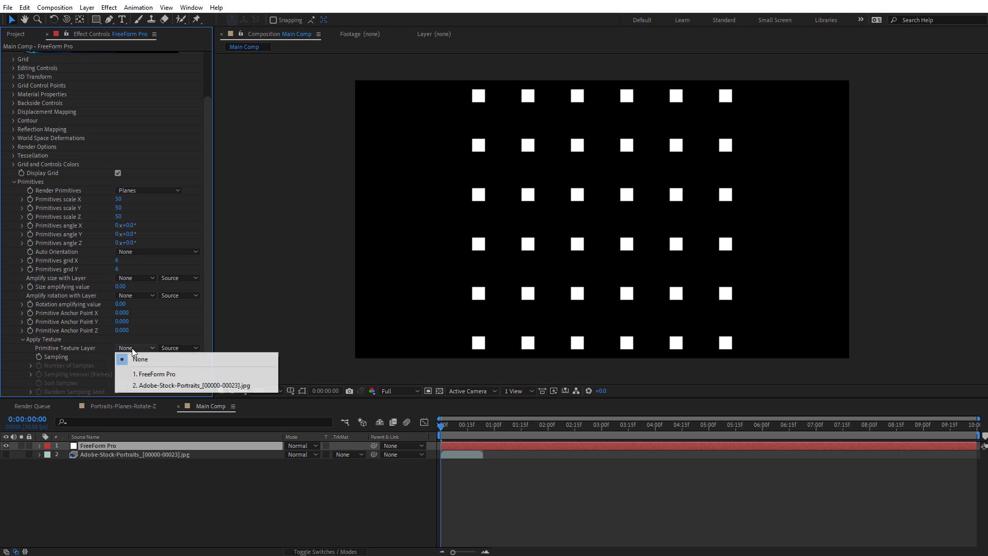
click(169, 385)
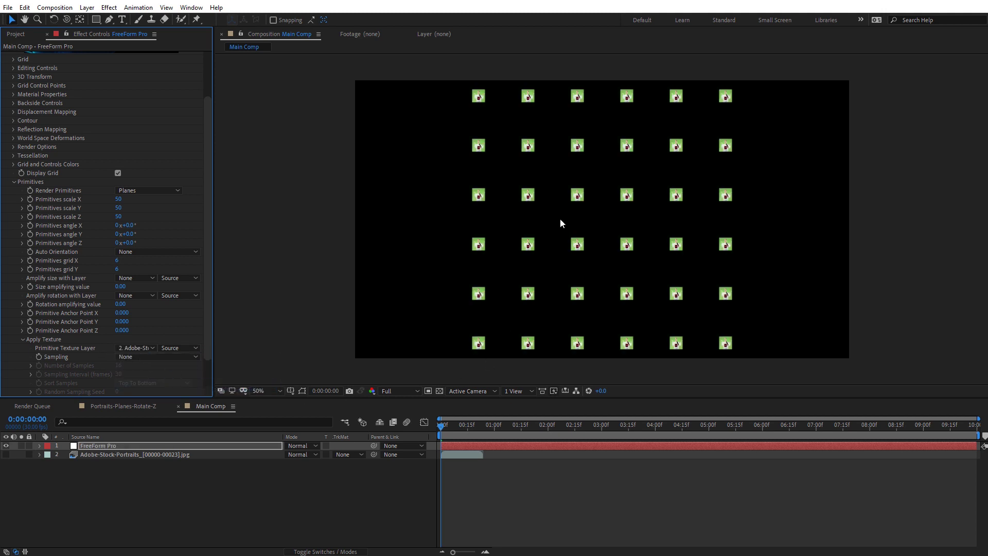
key(period)
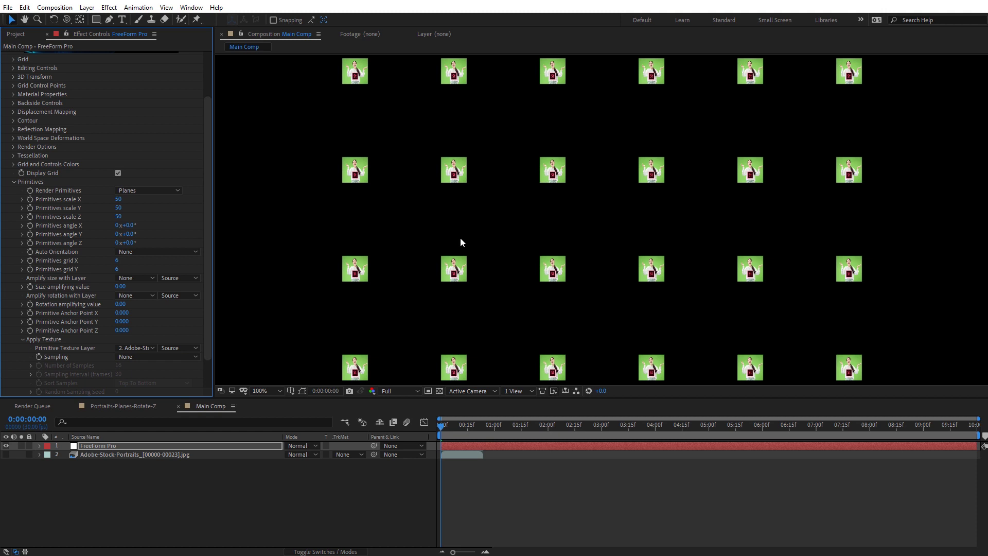
key(comma)
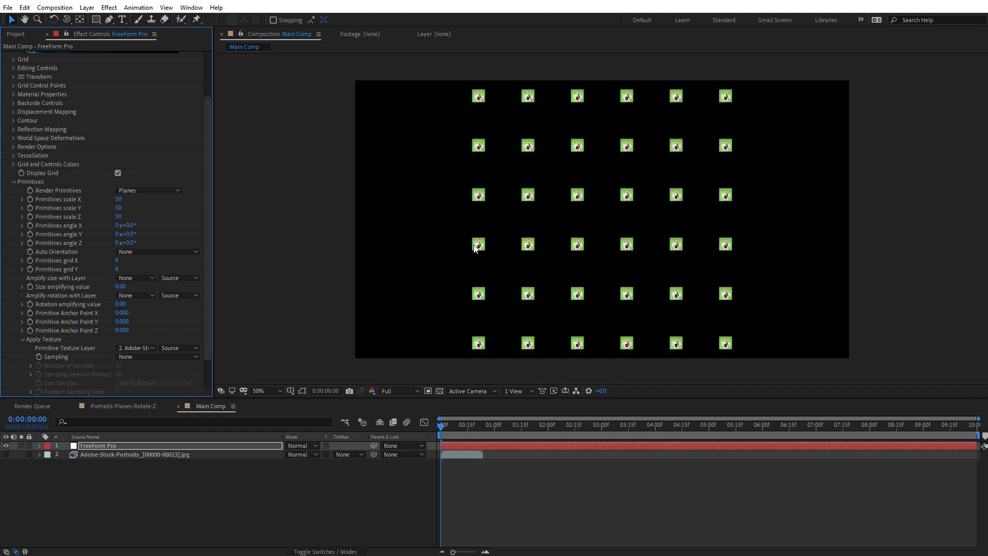
Step: Set texture Sampling to Interval Still Frame with Number of Samples 24
click(150, 357)
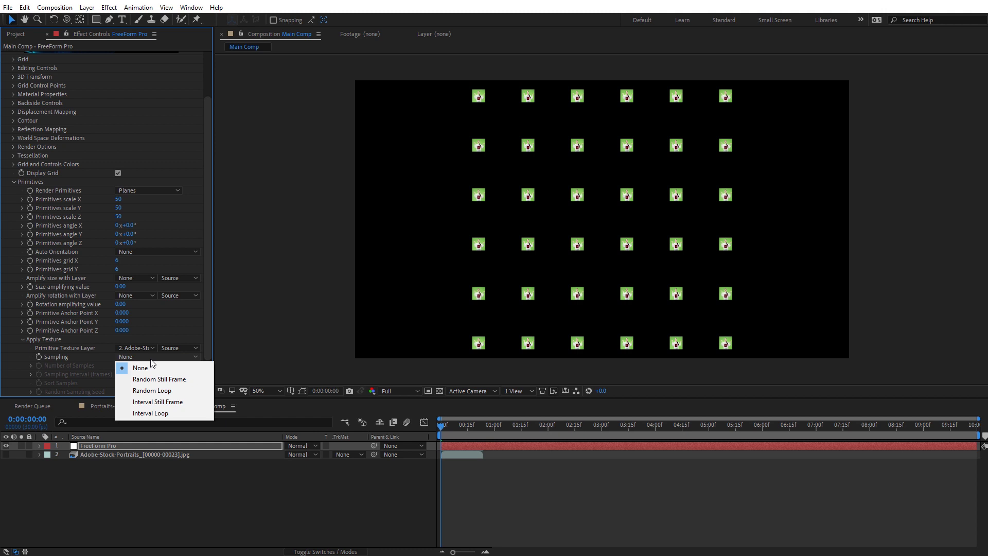
click(171, 403)
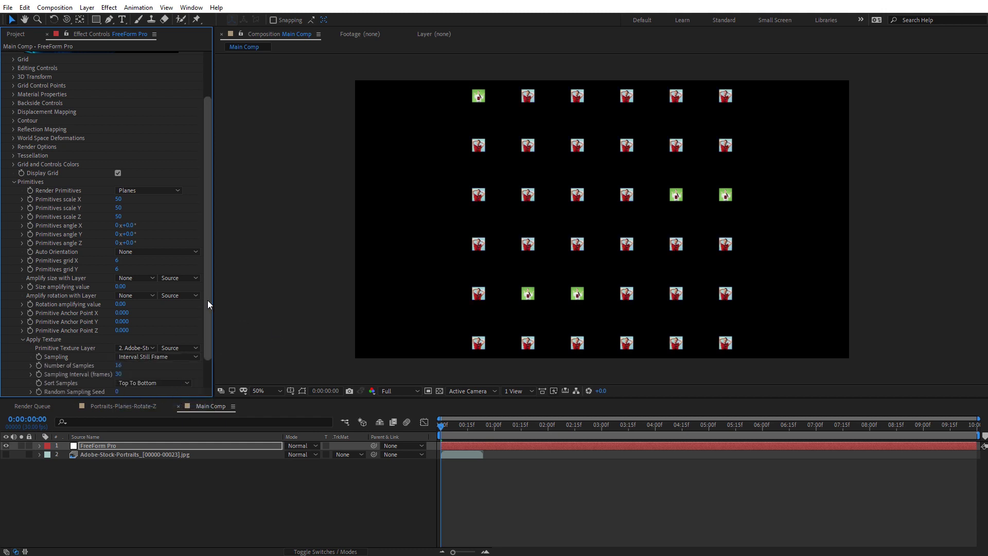
drag(208, 300, 210, 335)
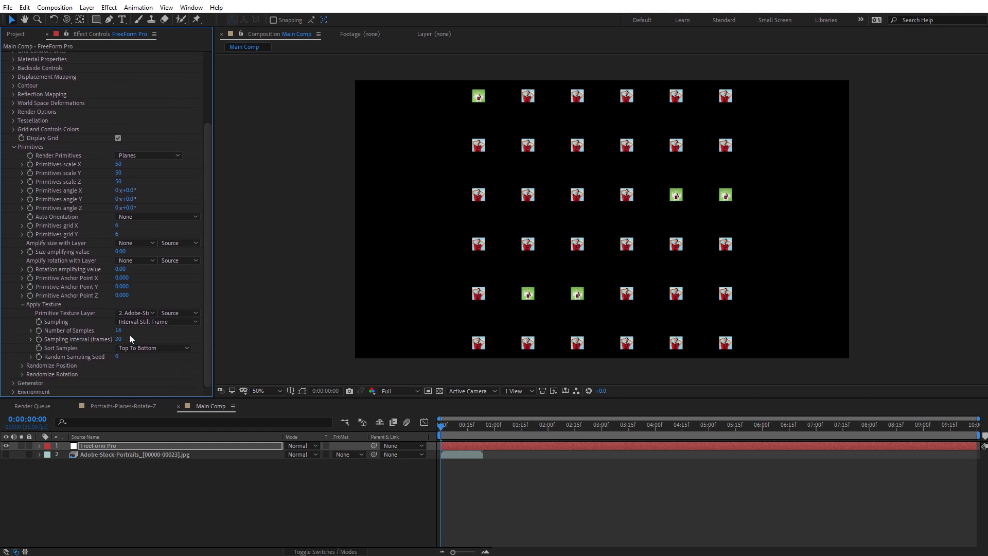
text(24)
key(Return)
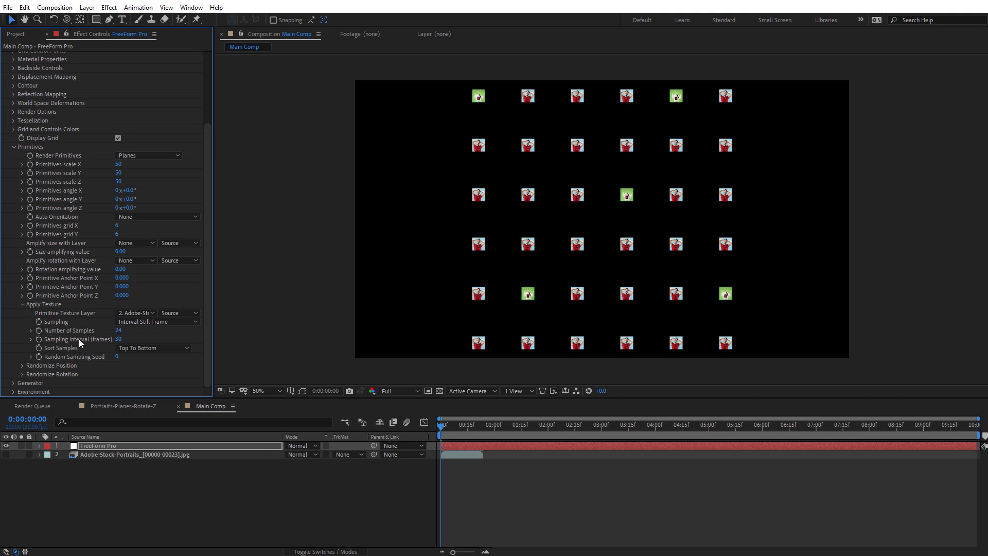
click(27, 34)
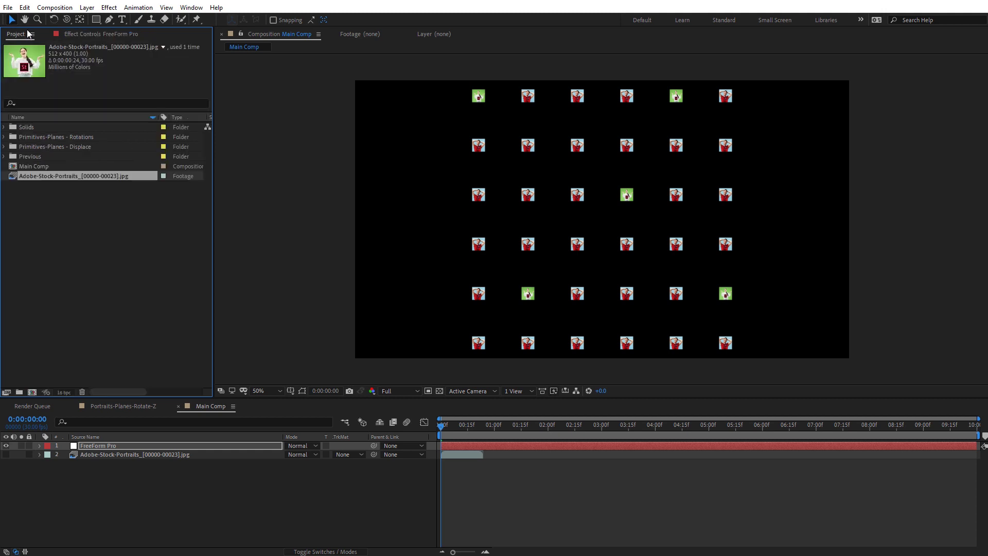
Step: Scrub through the Adobe-Stock-Portraits footage in the Footage viewer, then return to Effect Controls
double_click(39, 177)
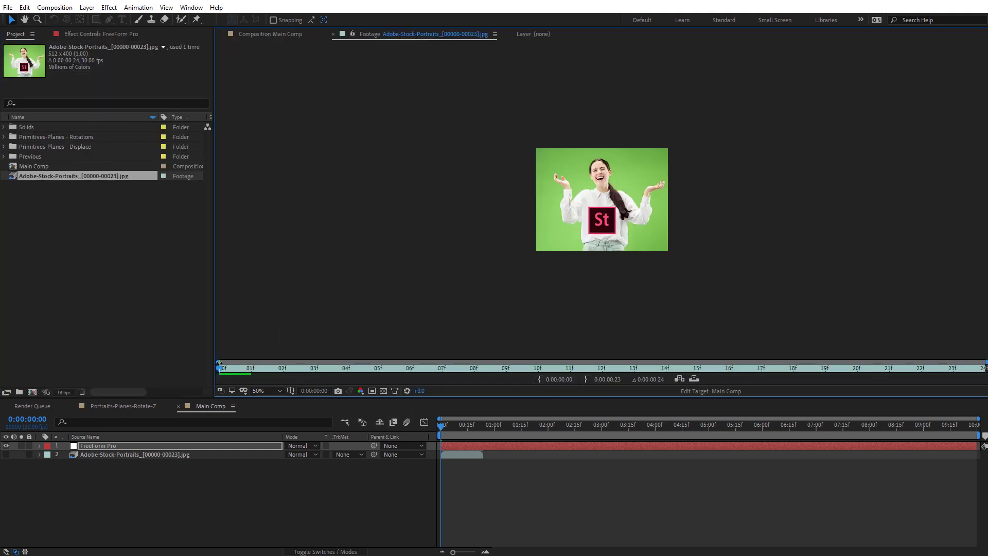
drag(226, 366, 423, 373)
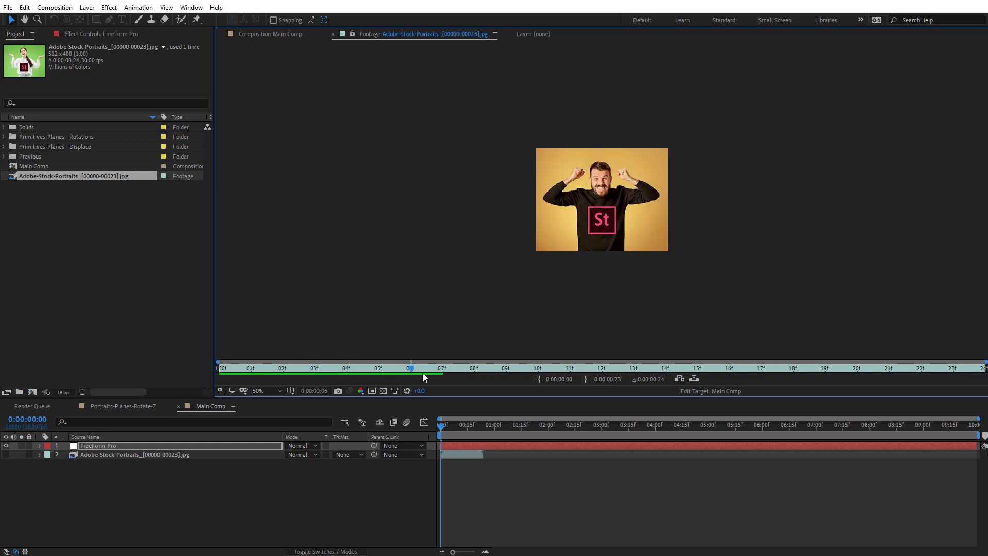
click(92, 35)
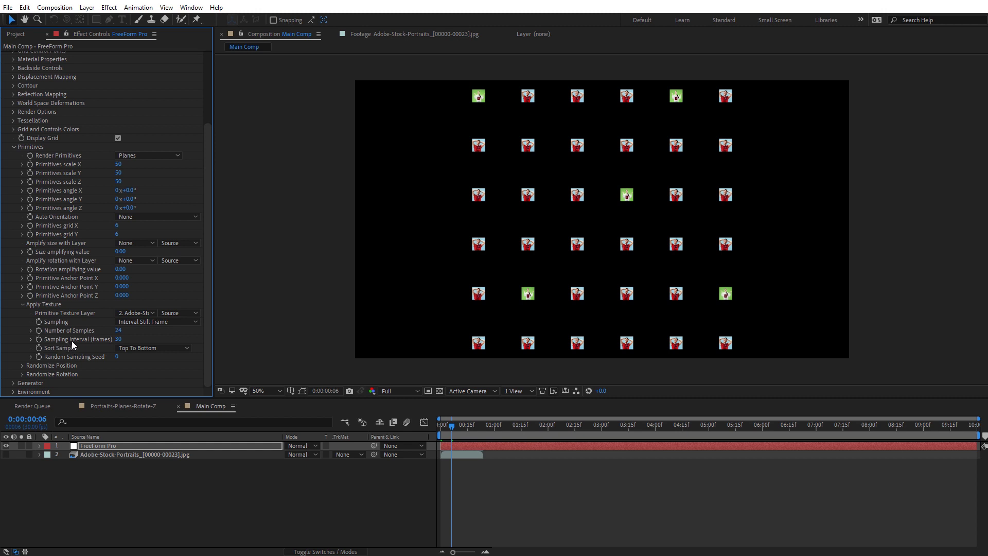
Step: Set the Sampling Interval (frames) to 1
click(118, 339)
text(1)
key(Return)
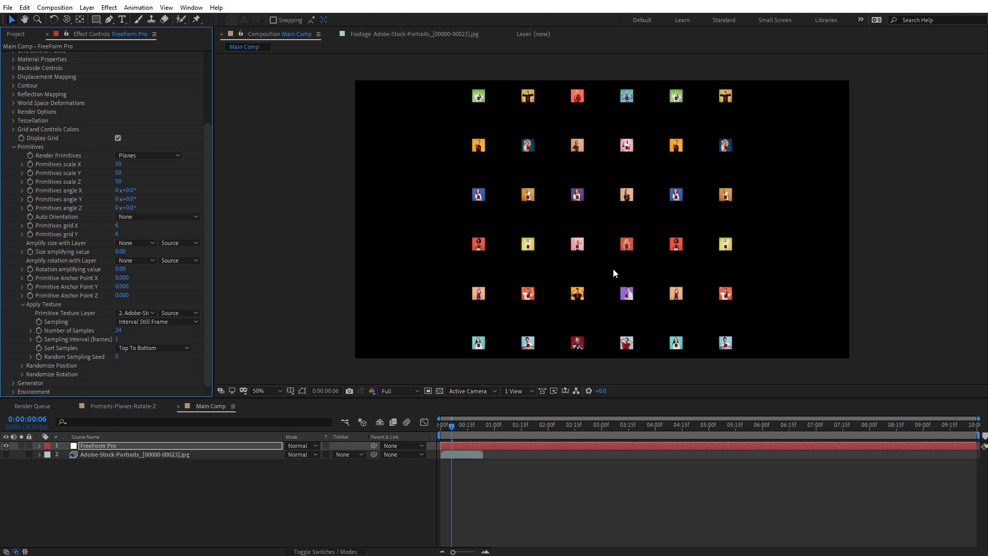
key(period)
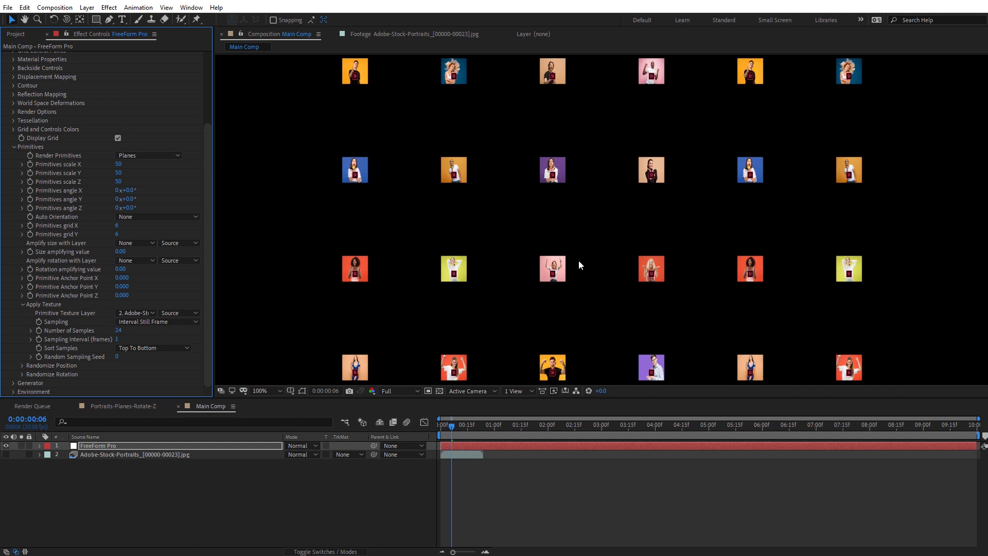
Step: Preview the portrait footage again in the Footage viewer and return to Effect Controls
click(26, 35)
double_click(57, 176)
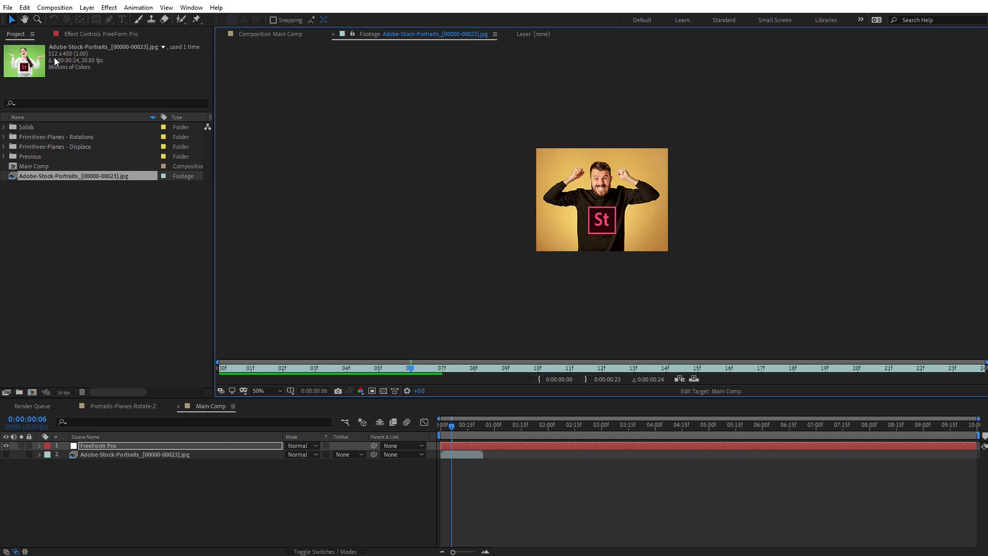
click(86, 33)
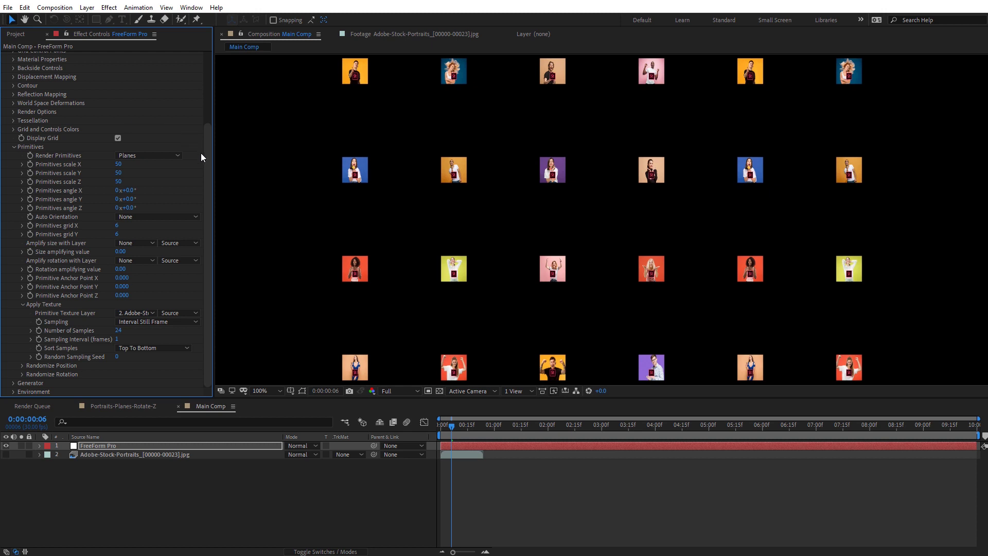
Step: Set Primitives scale Z to 1 and try scale X 512 and Y 400
drag(207, 158, 205, 79)
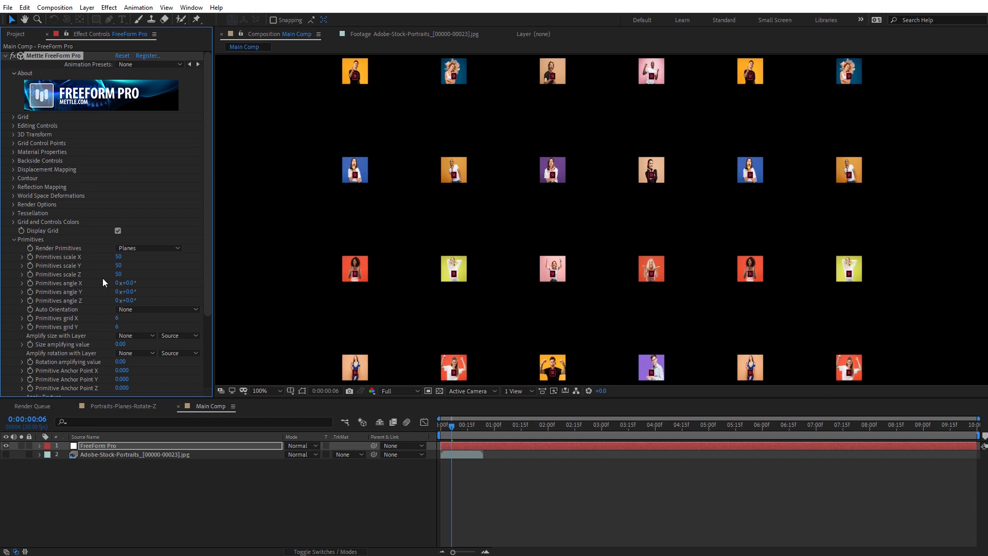
text(1)
key(Return)
click(118, 256)
click(120, 266)
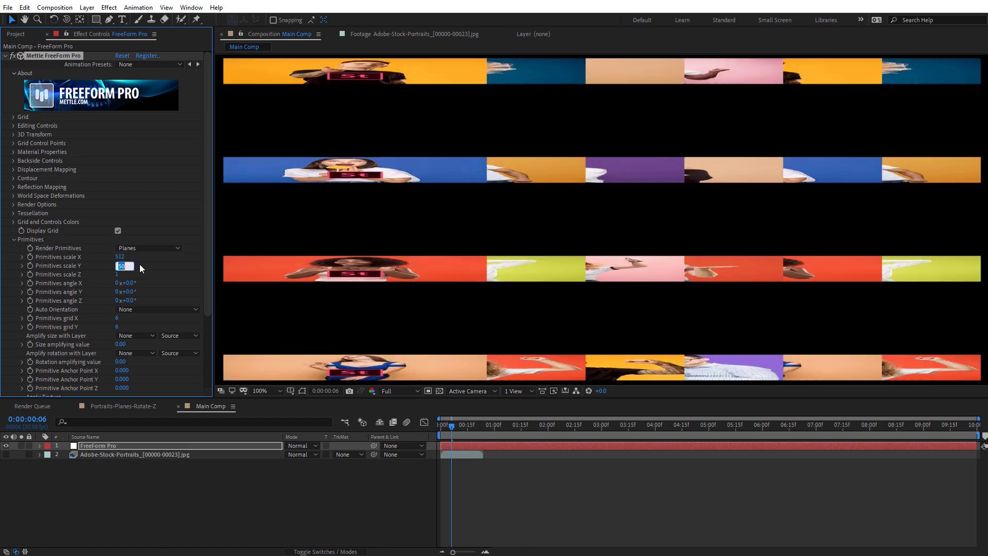
key(Return)
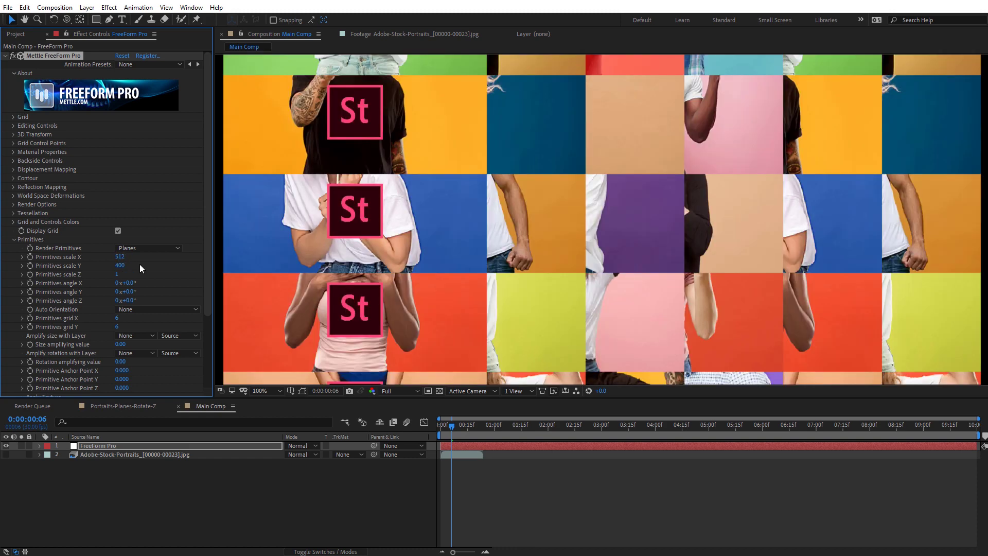
key(comma)
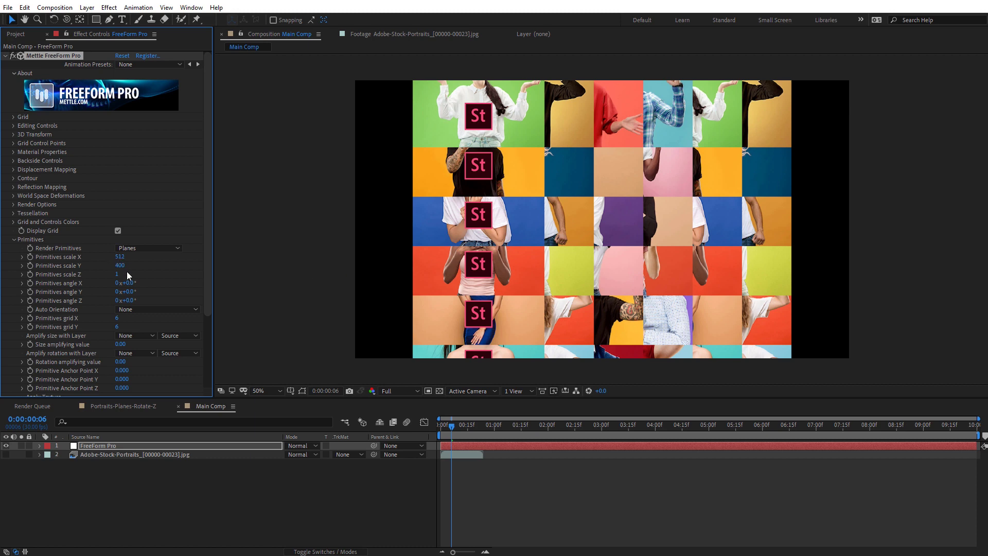
Step: Retry the plane scale, settling on Primitives scale X 140 and Y 110
click(121, 257)
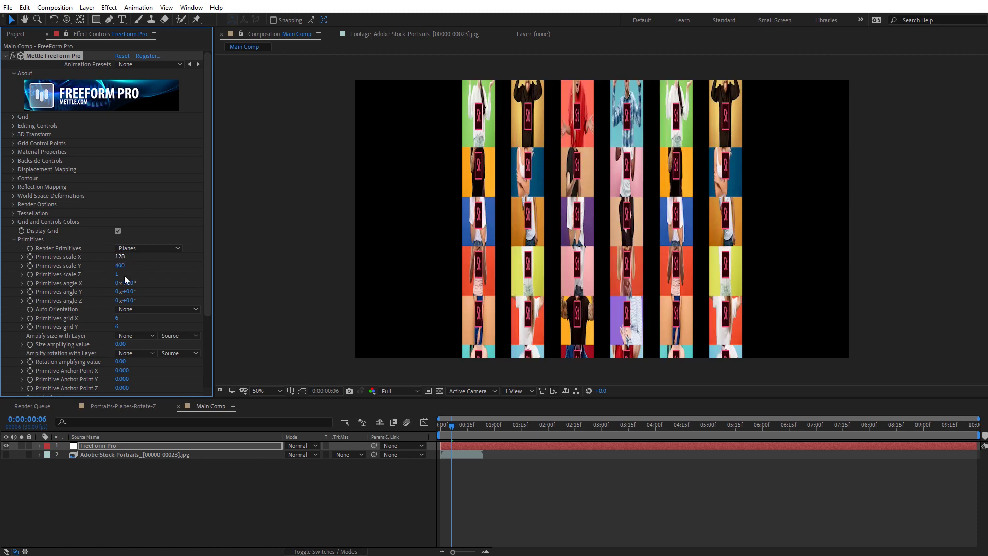
click(119, 266)
key(Return)
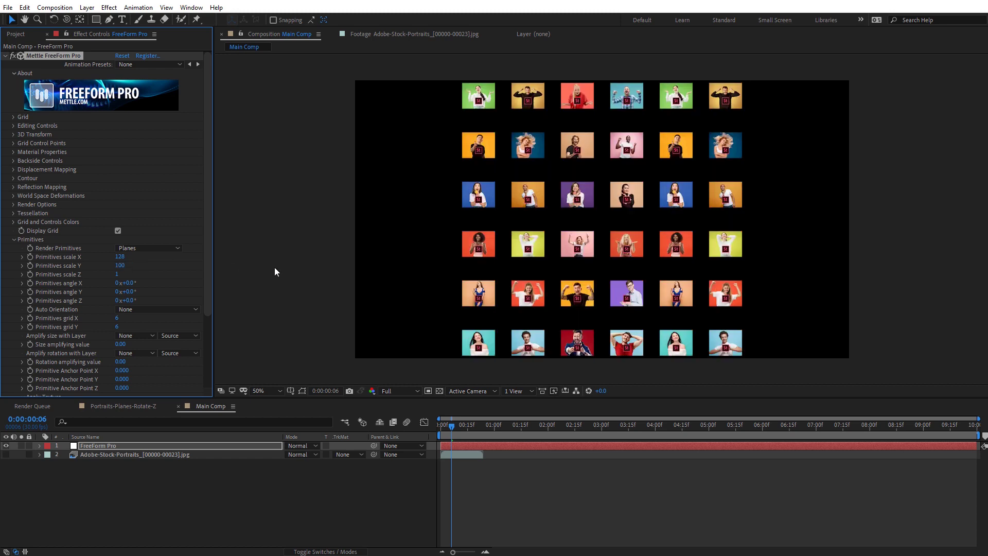
key(slash)
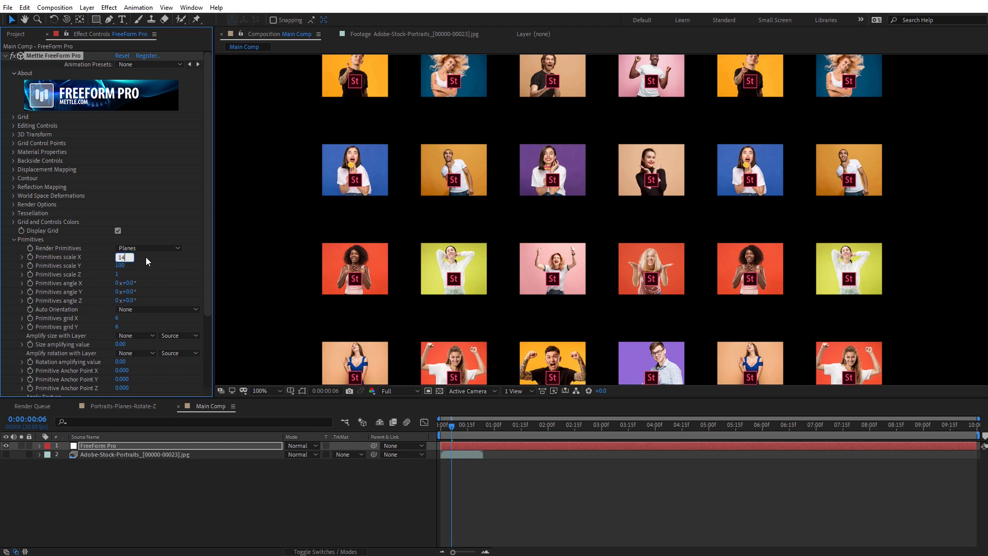
click(125, 266)
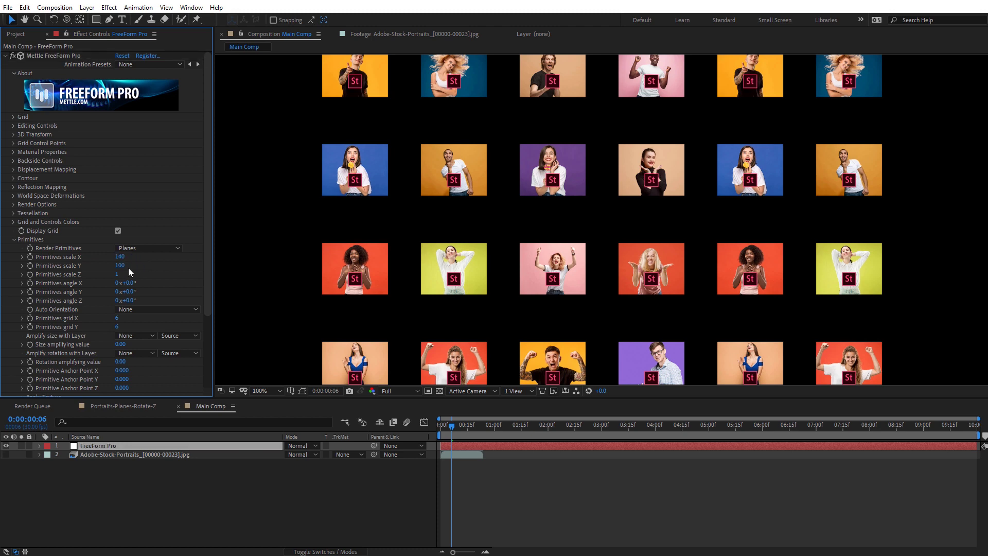
text(11)
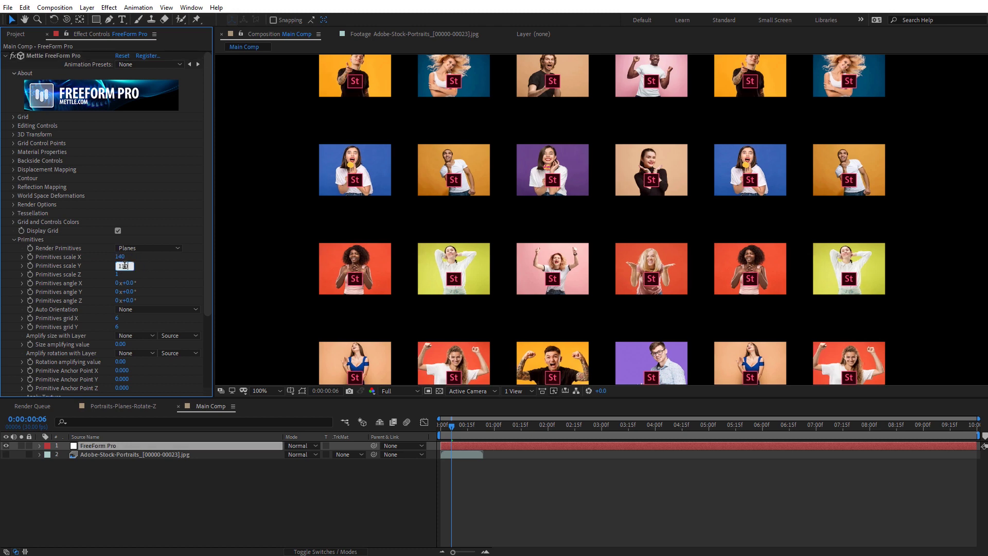
text(0)
key(Return)
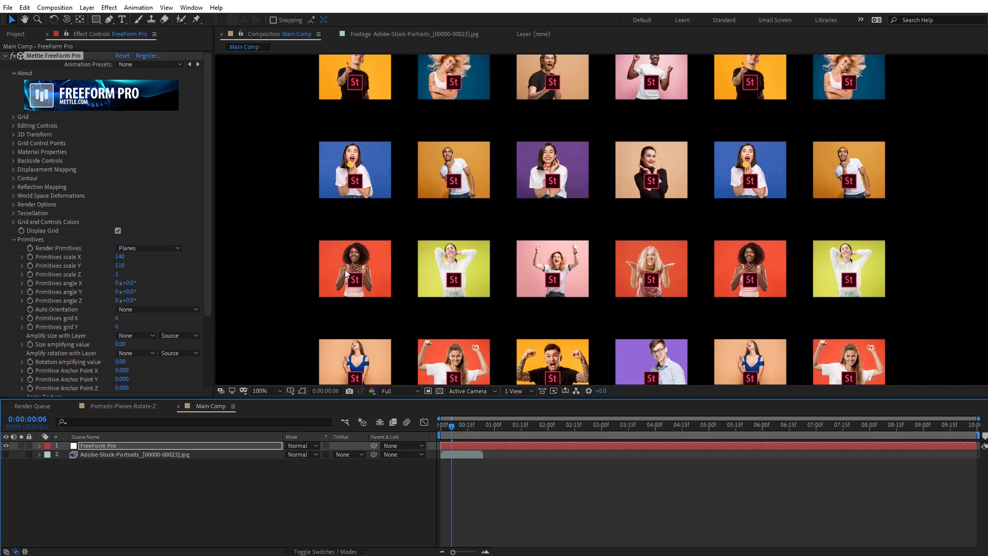
click(131, 264)
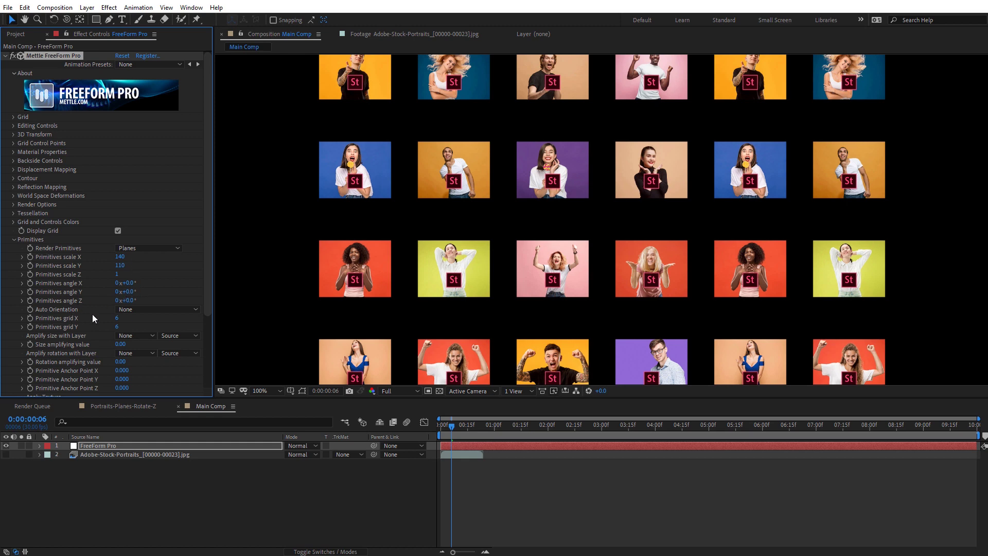
Step: Set FreeForm Pro's Auto Orientation to Orient to Camera
click(140, 310)
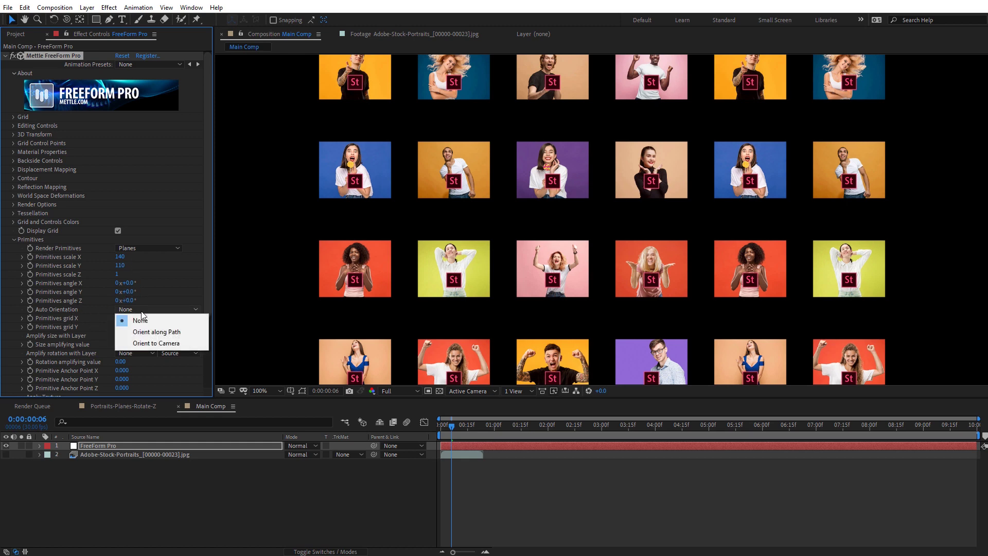
click(165, 342)
key(comma)
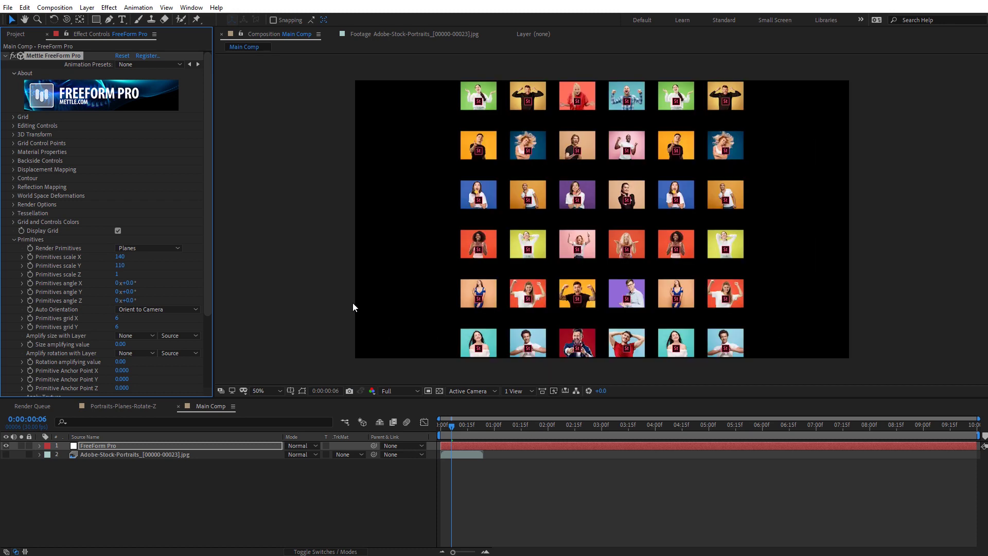
Step: Add a new camera layer using the 20mm preset
right_click(275, 218)
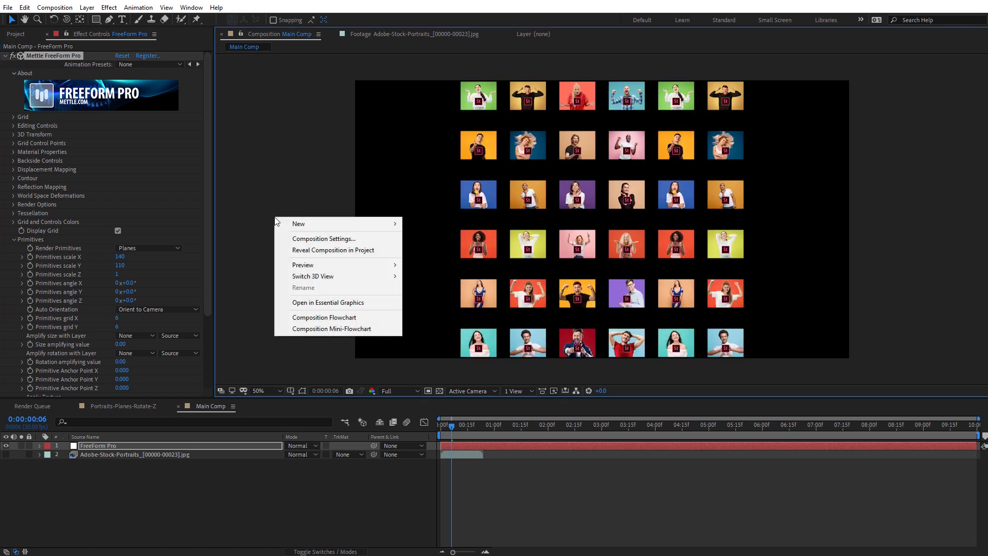
mouse_move(299, 225)
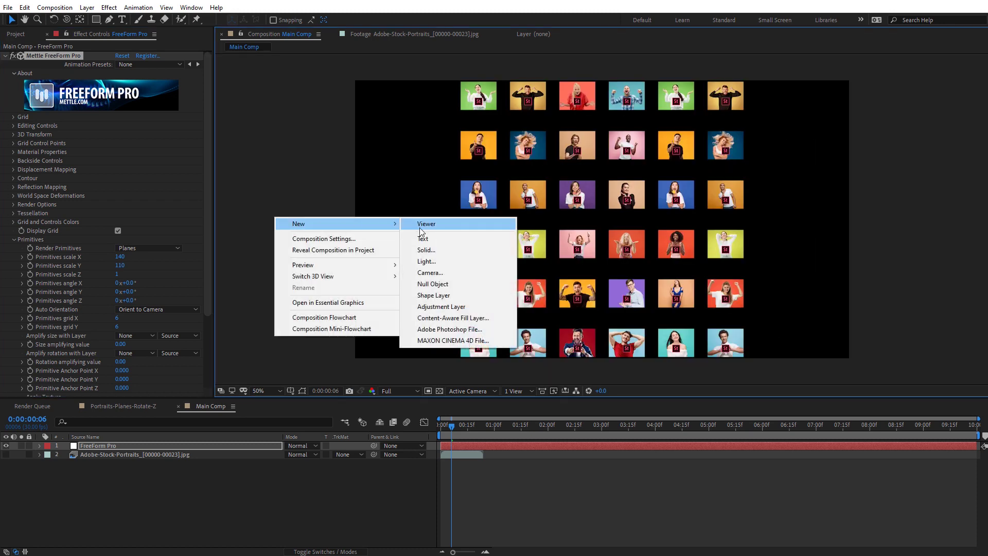
click(441, 272)
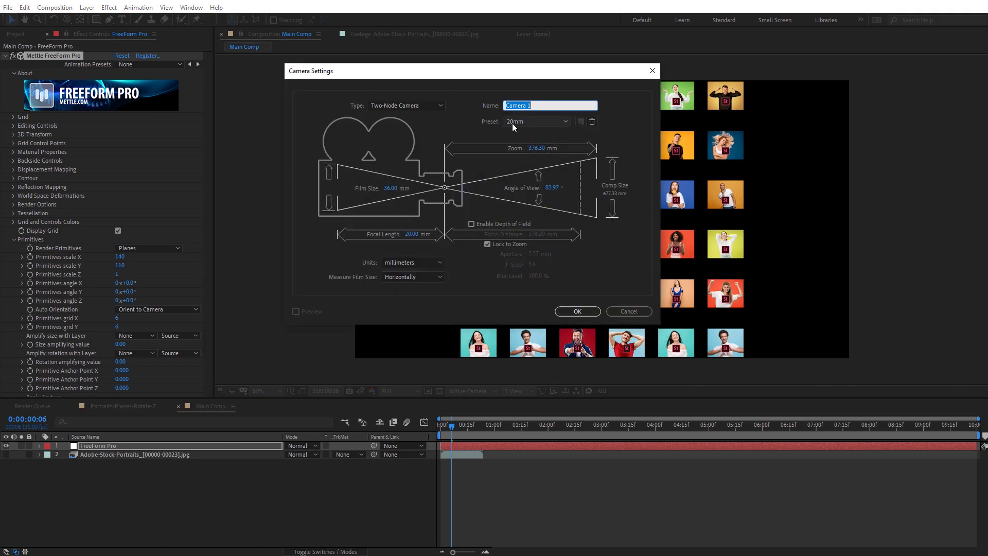
click(578, 311)
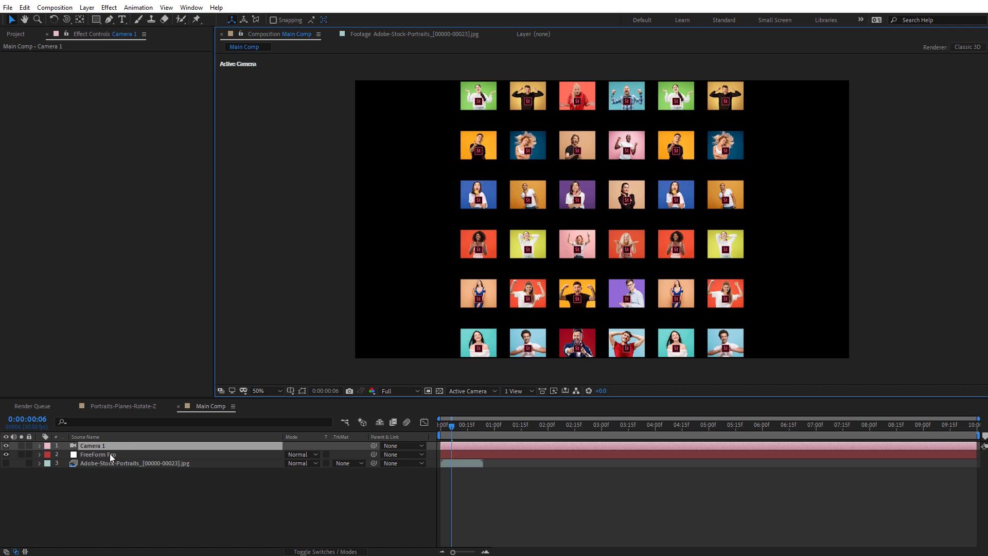
Step: Tilt the FreeForm Pro grid back to Rotation X -67° in 3D Transform
click(111, 456)
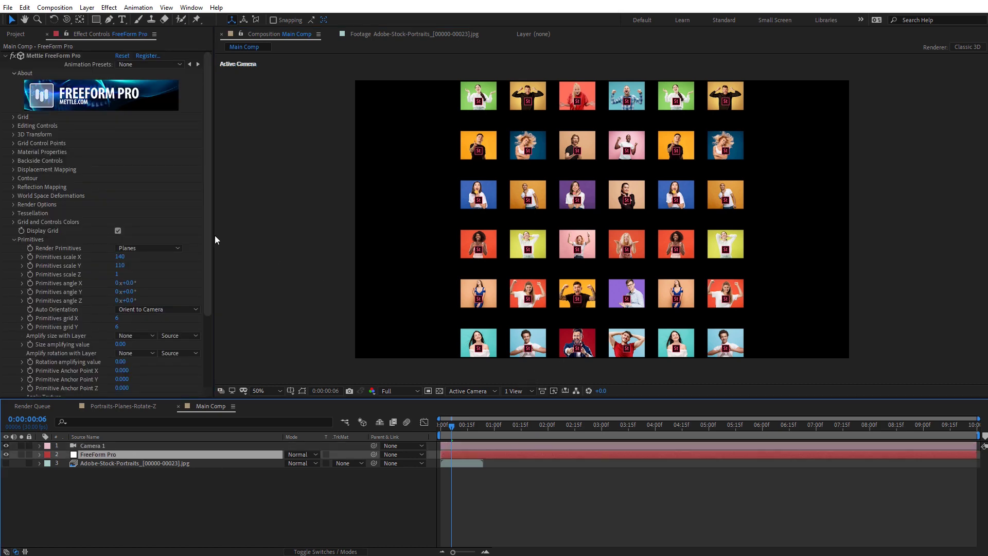
click(14, 134)
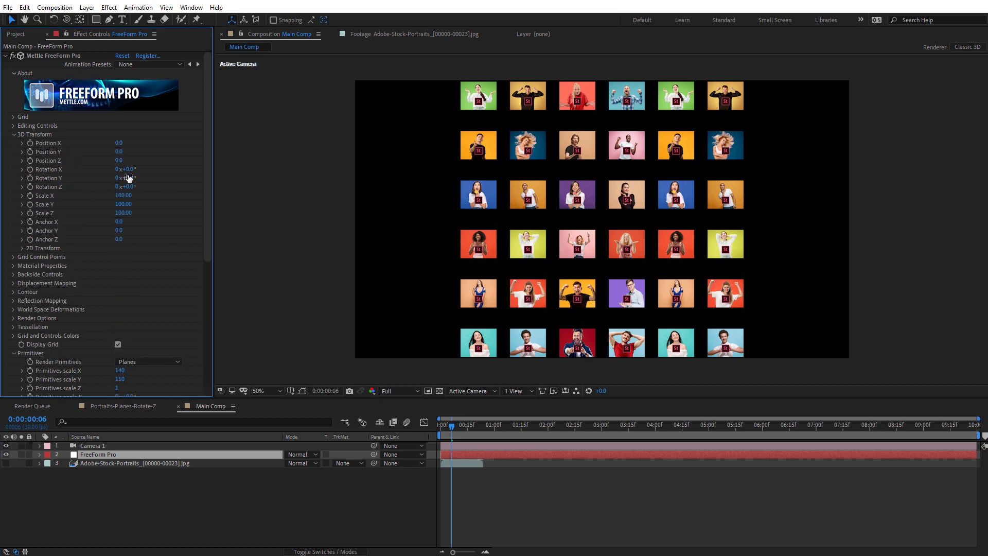
mouse_move(131, 174)
mouse_down()
mouse_move(141, 174)
mouse_move(134, 178)
mouse_up()
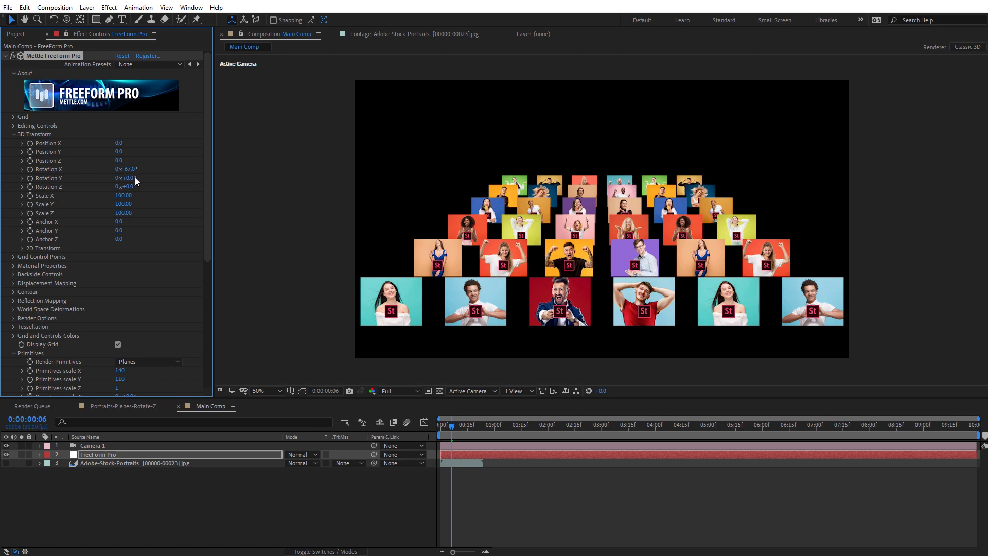
Step: Set FreeForm Pro's Position Z to 110 and Position Y to -40
click(122, 160)
text(50)
key(Return)
click(123, 160)
text(110)
key(Return)
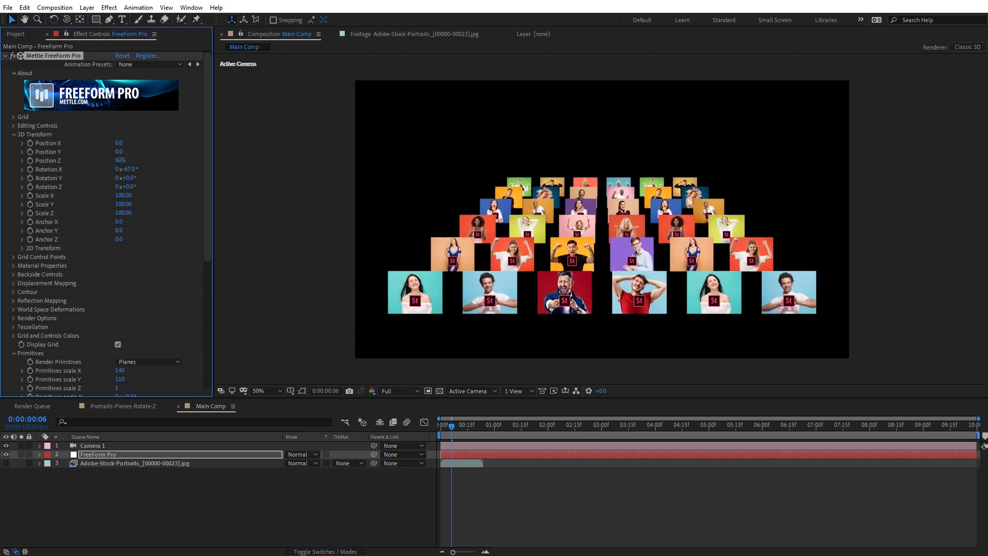
click(118, 152)
text(-40)
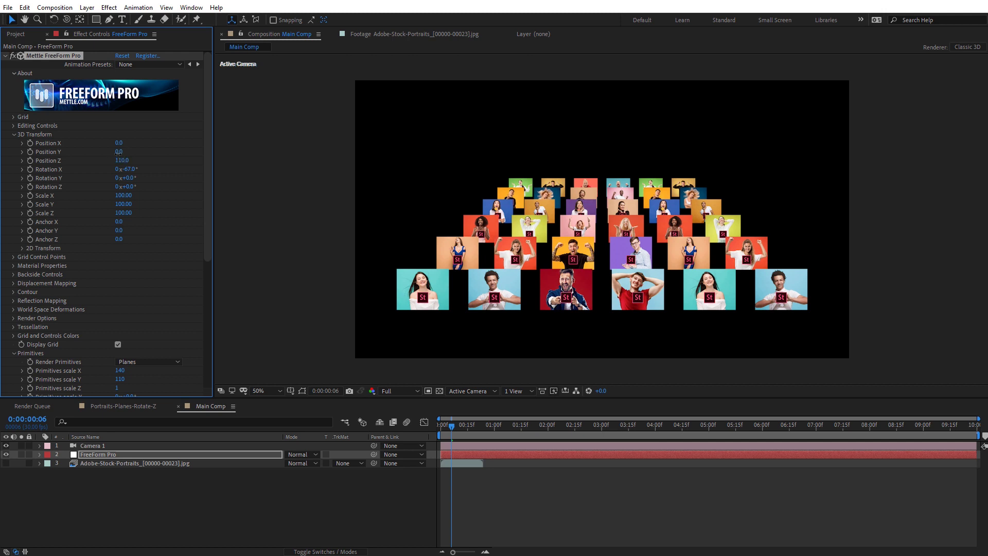
key(Return)
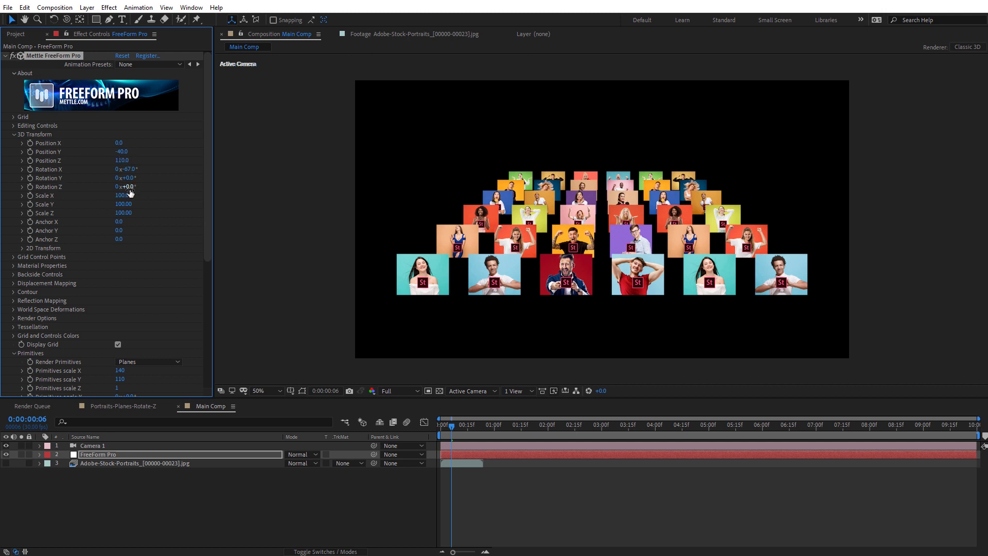
Step: Move the grid to Position Y -100 and turn it to about 41° Rotation Z
drag(128, 186, 198, 190)
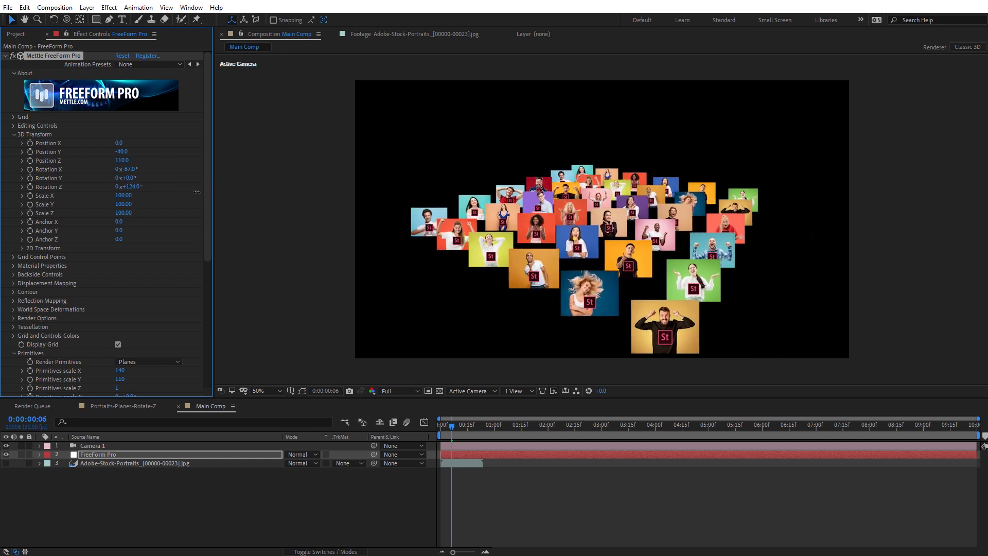
click(124, 151)
text(-100)
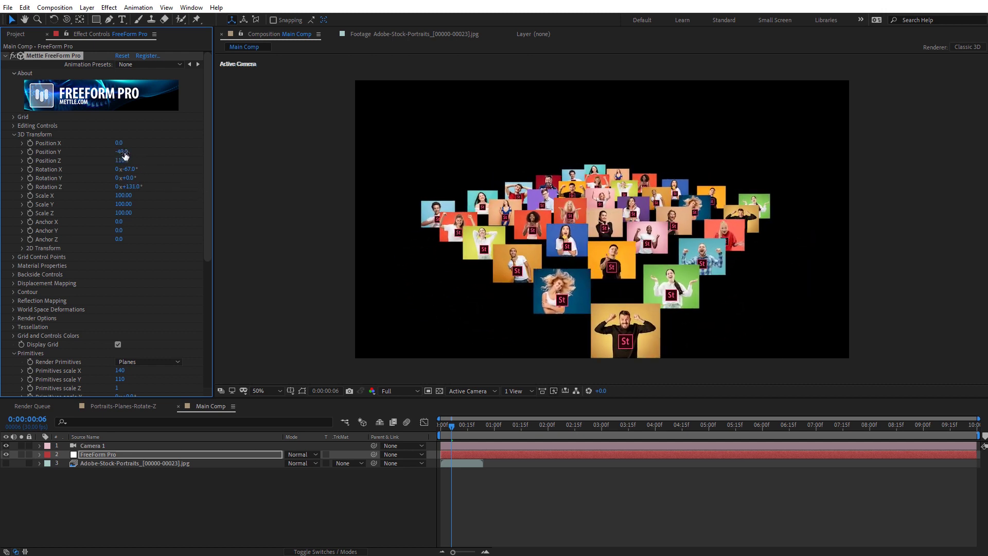
key(Return)
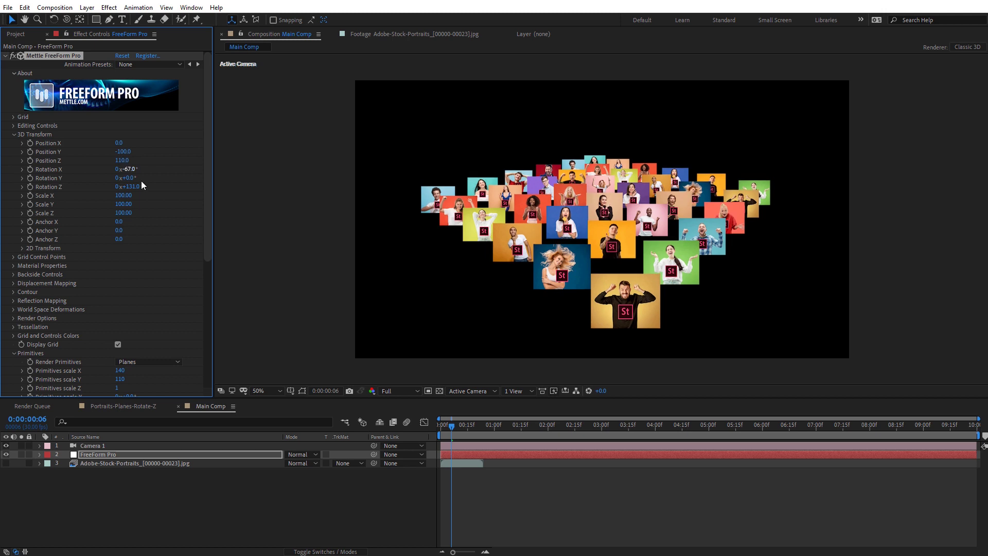
drag(134, 187, 123, 220)
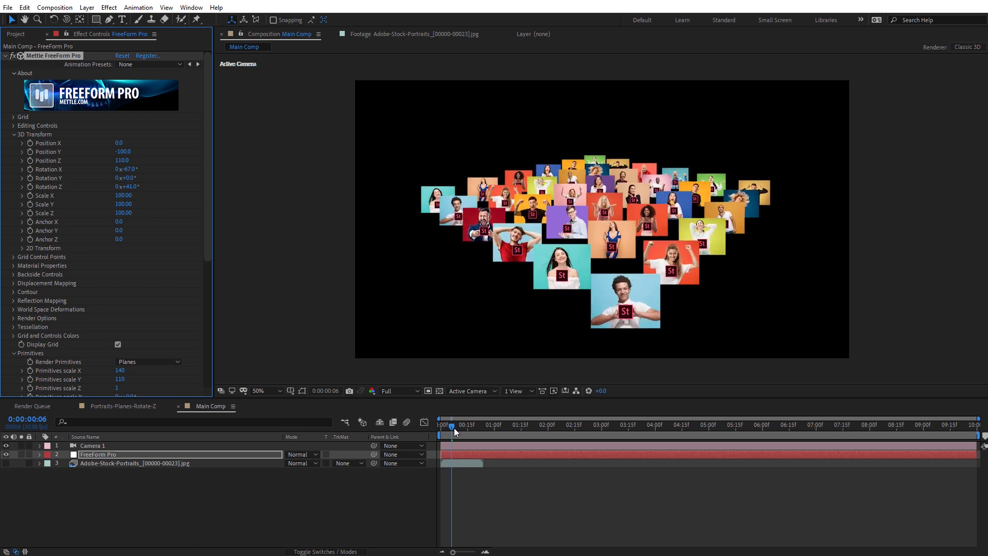
Step: Keyframe Rotation Z from 0° at 0:00 to 1x+0° at 5:00, end the work area there, and preview
drag(452, 428, 431, 444)
click(130, 186)
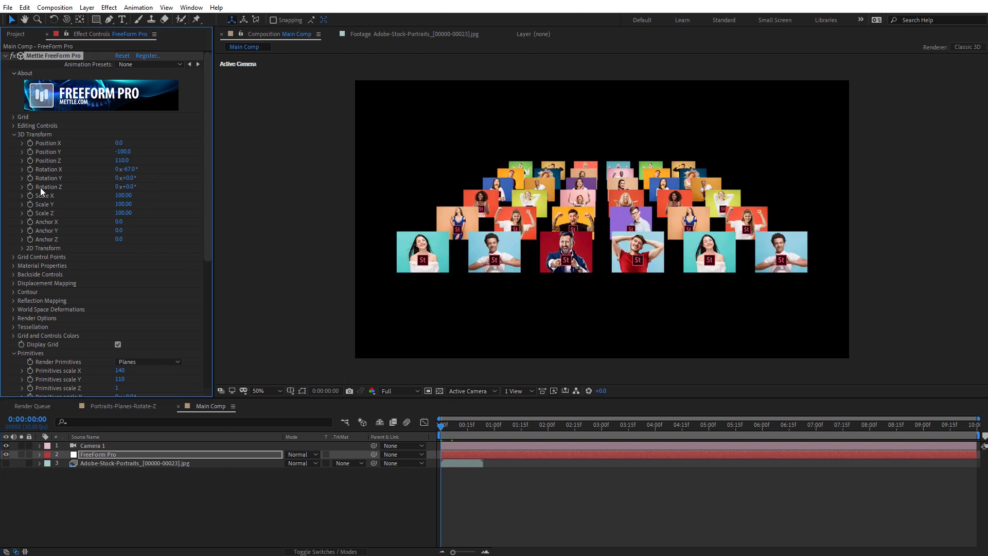
drag(535, 431, 712, 463)
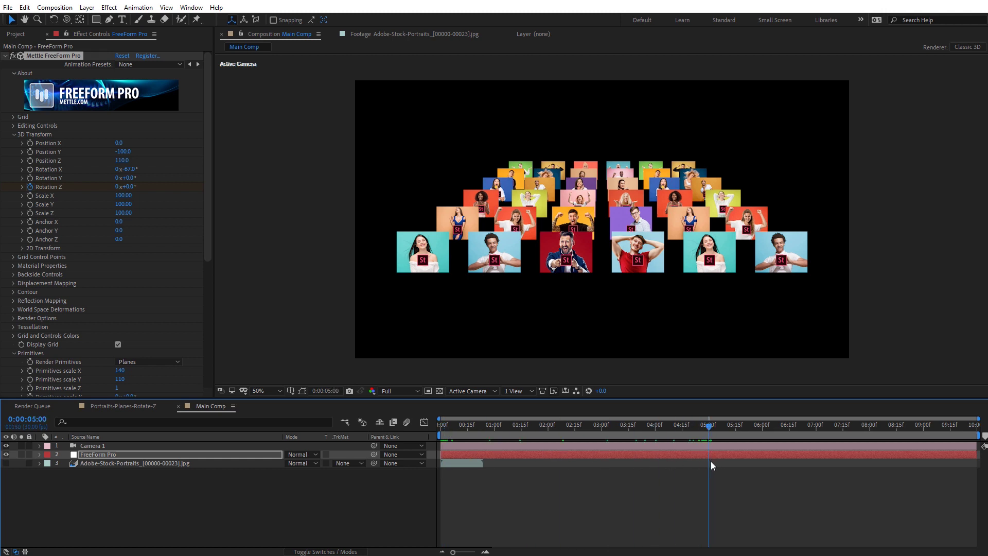
key(n)
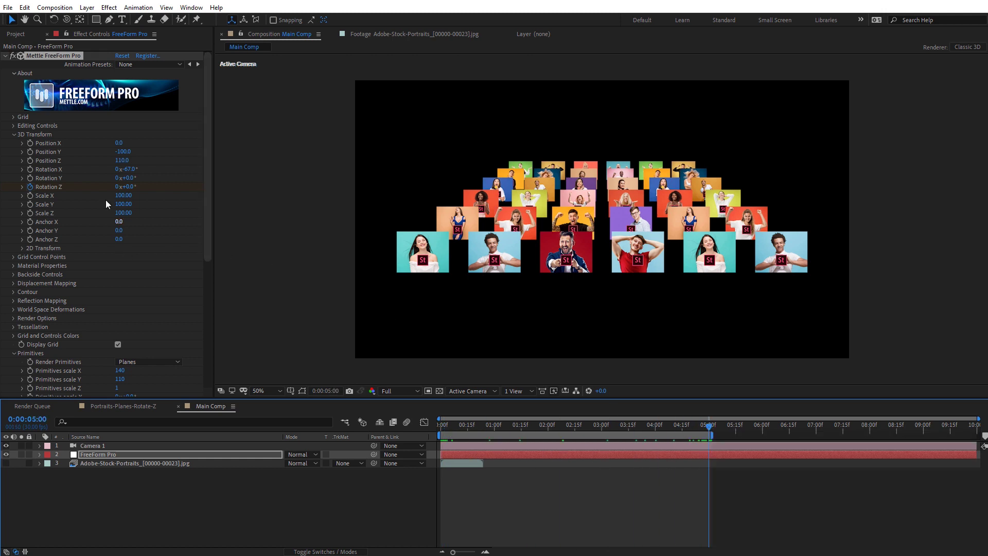
click(118, 186)
text(1)
key(Return)
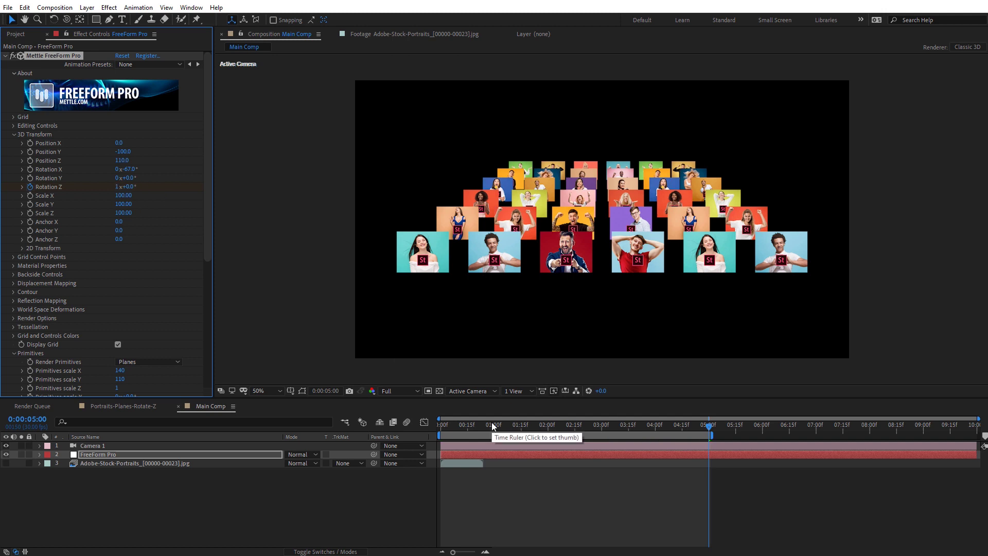
key(space)
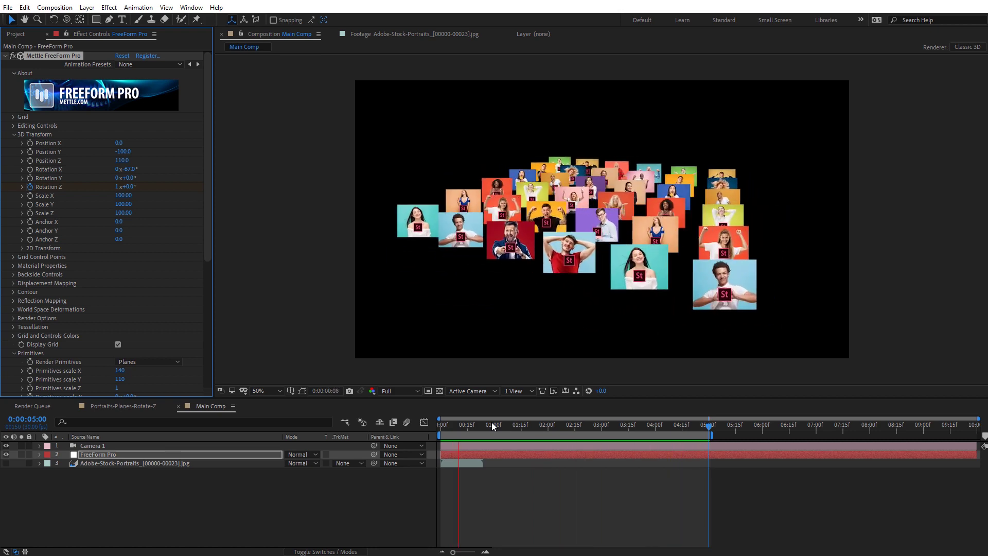
Step: Keyframe Rotation Y from 0° at 0:00 to one full turn at 5:00
key(space)
drag(492, 422, 430, 444)
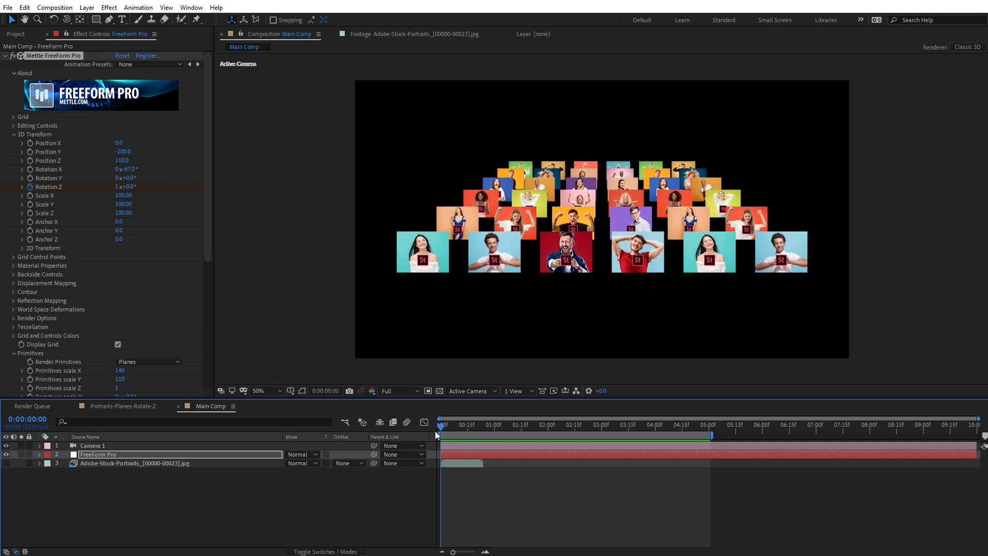
click(30, 178)
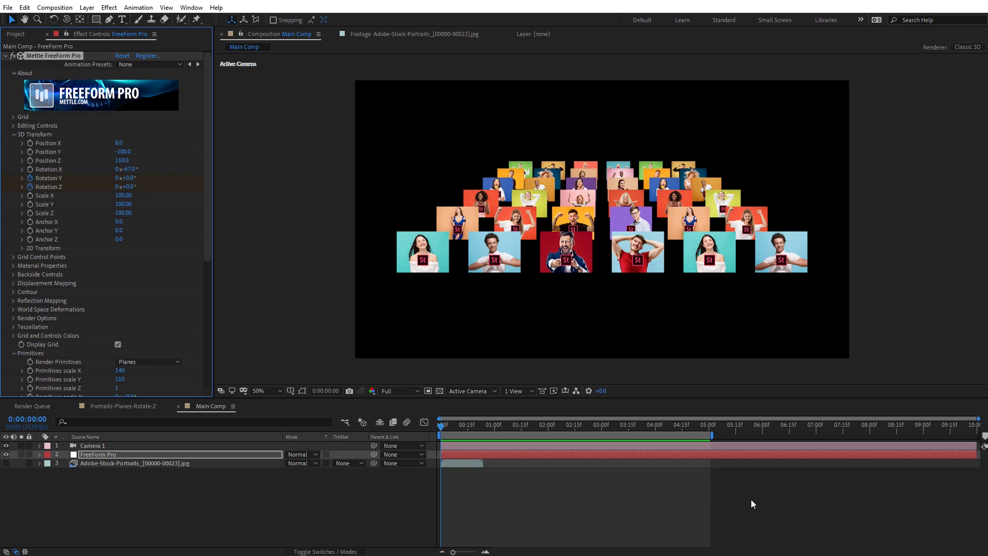
click(713, 434)
key(Page_Up)
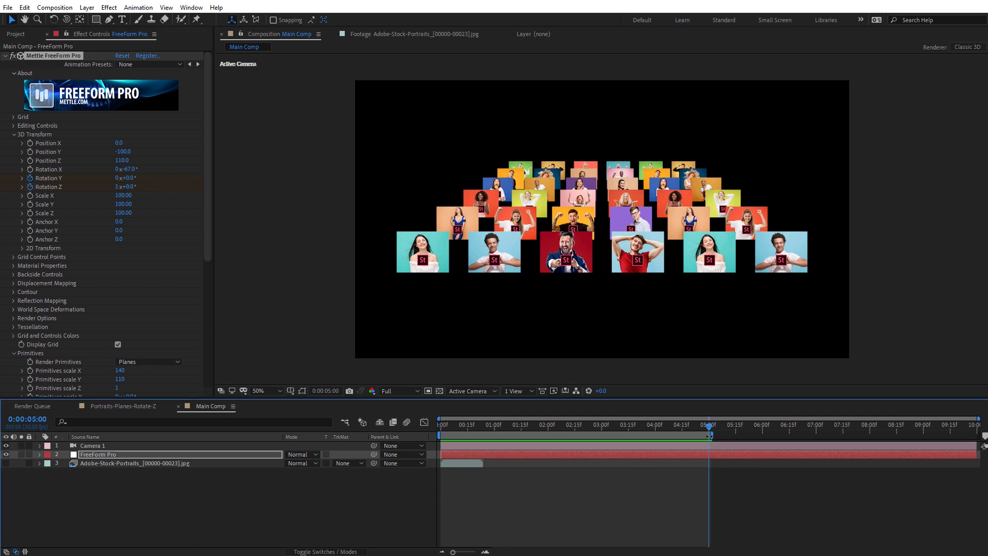
click(118, 178)
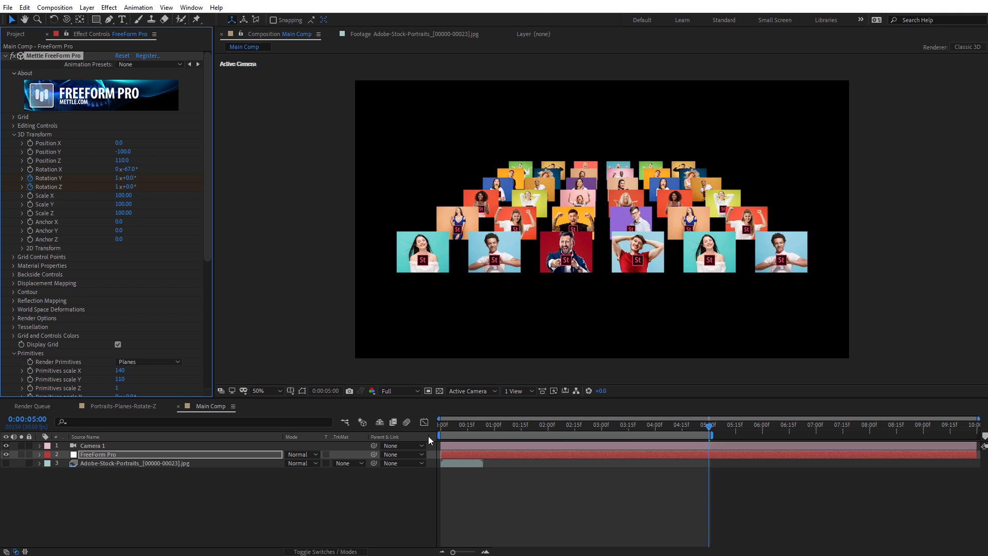
drag(452, 428, 575, 422)
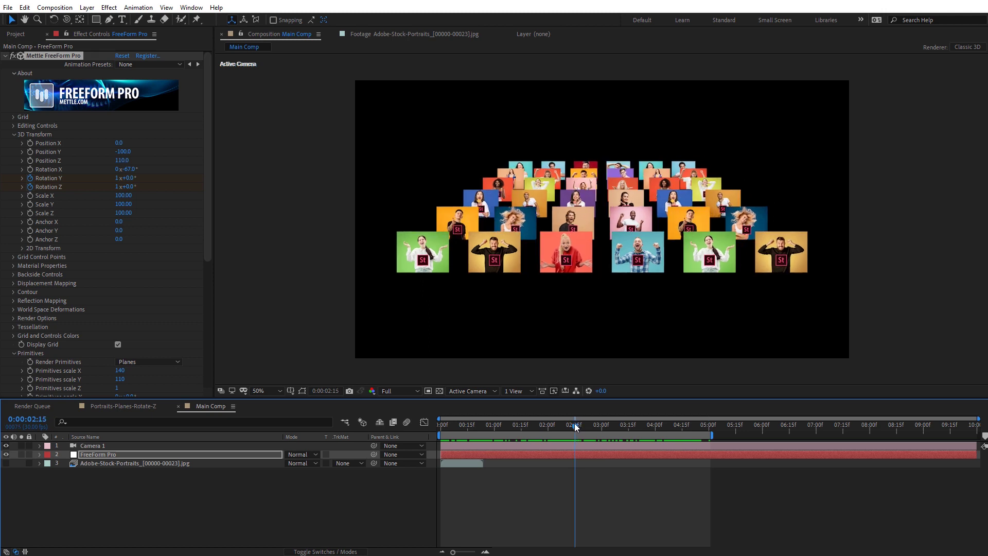
Step: Add a Rotation Y keyframe of 0° at 2:15 and scrub to check the motion
click(31, 179)
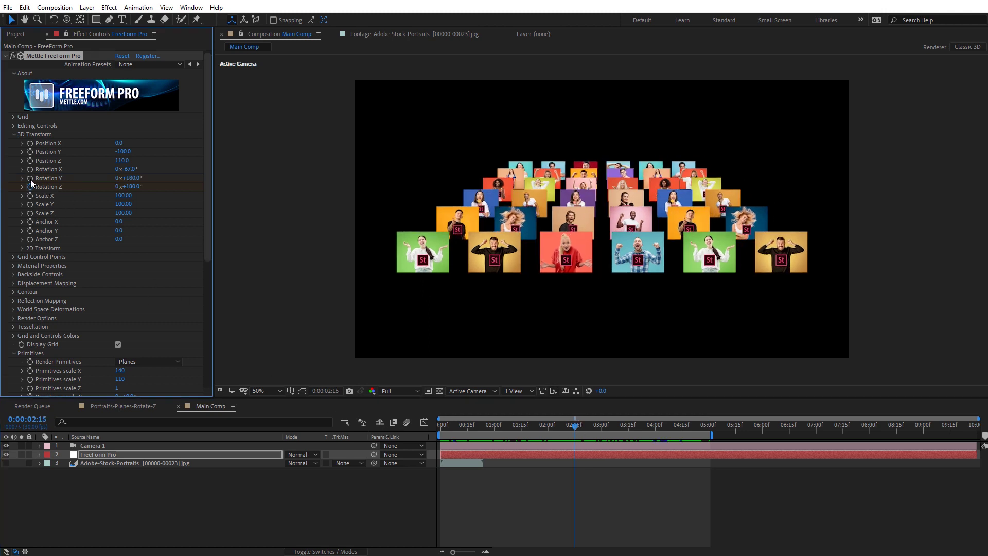
click(129, 178)
text(0)
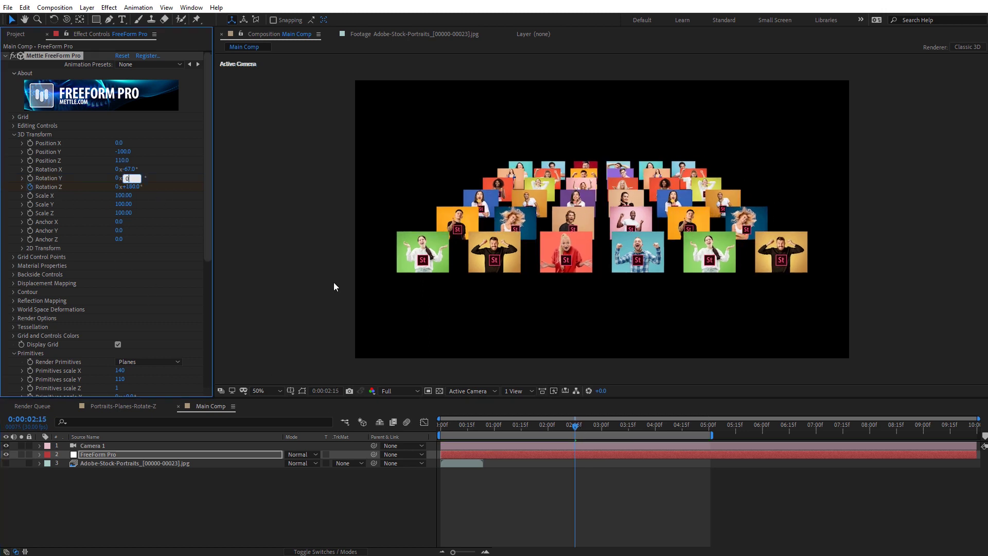
key(Return)
drag(576, 425, 534, 425)
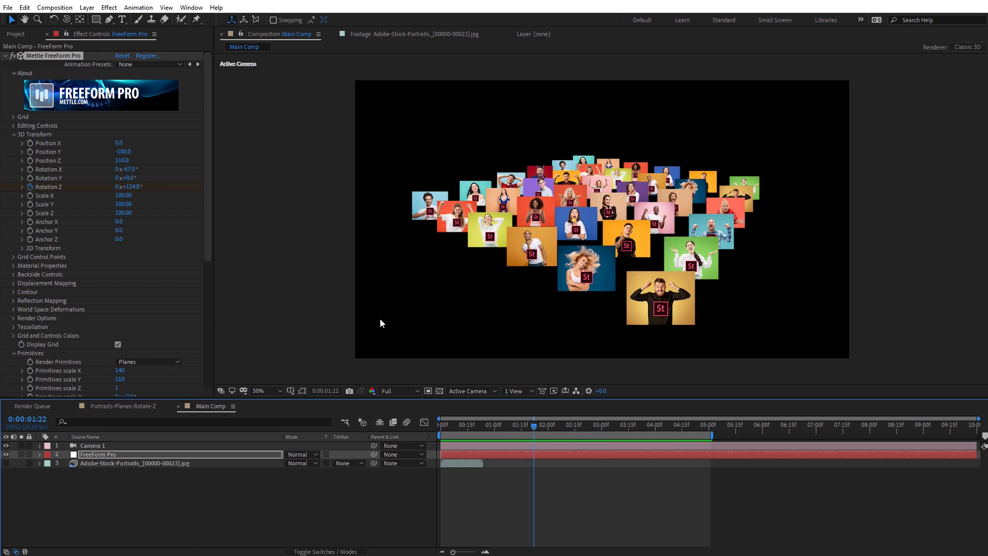
Step: Add a new Point Light 1 to Main Comp
right_click(278, 198)
mouse_move(316, 204)
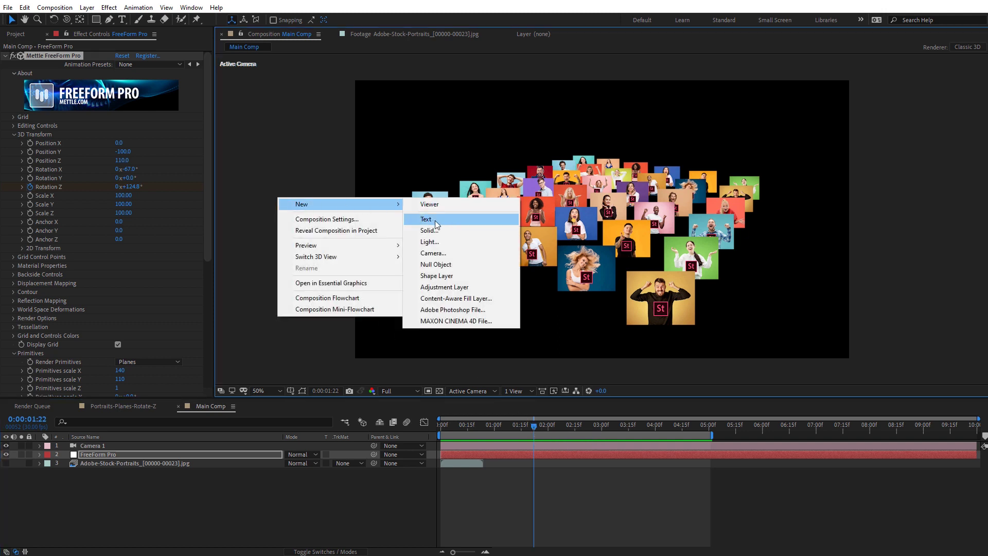
click(443, 241)
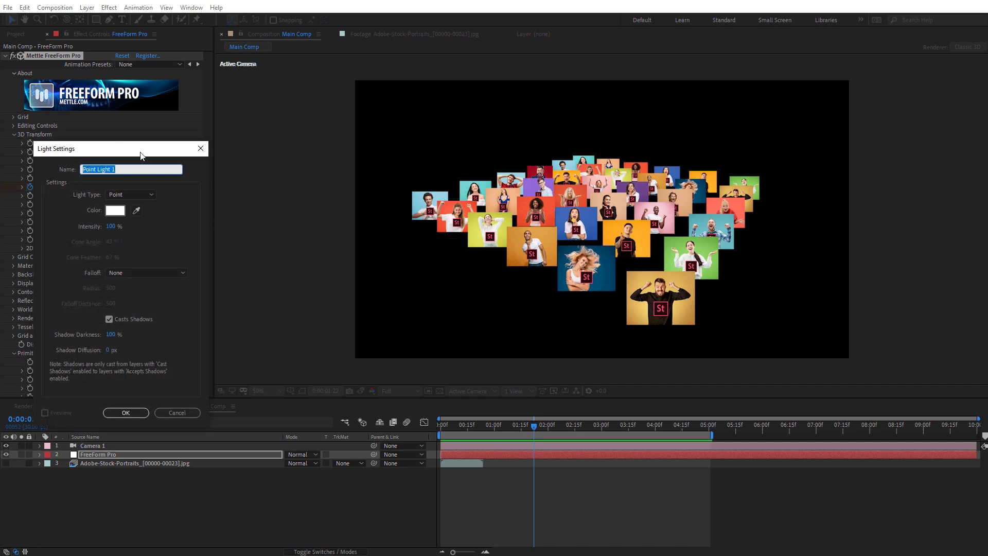
drag(143, 155, 415, 139)
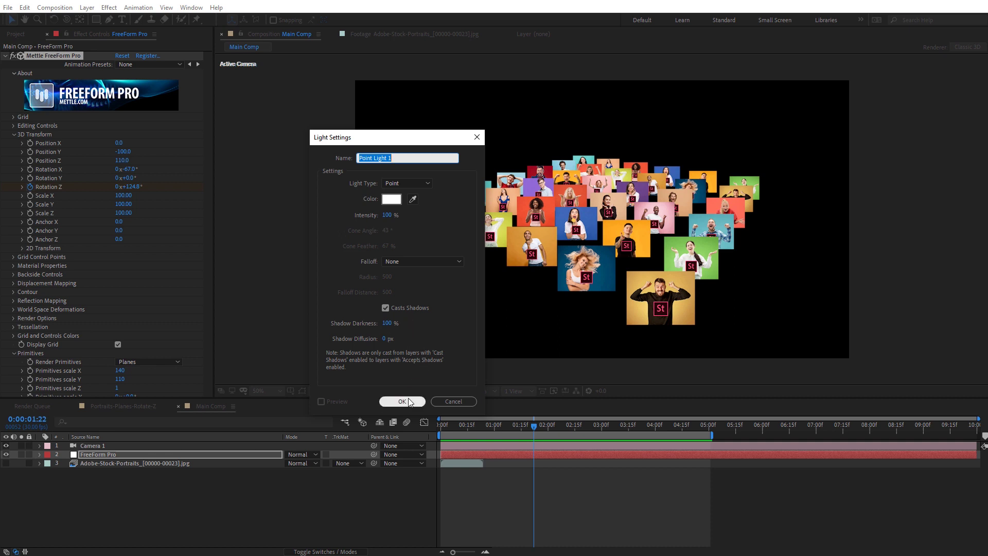
click(402, 402)
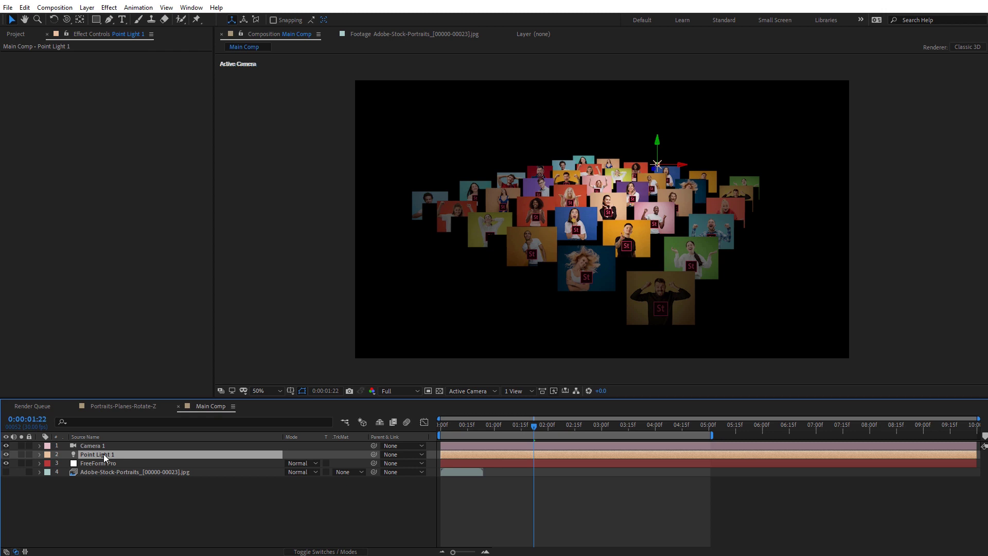
Step: Position Point Light 1 lower in the scene and list its Light Options in the timeline
drag(680, 165, 603, 165)
drag(543, 171, 461, 174)
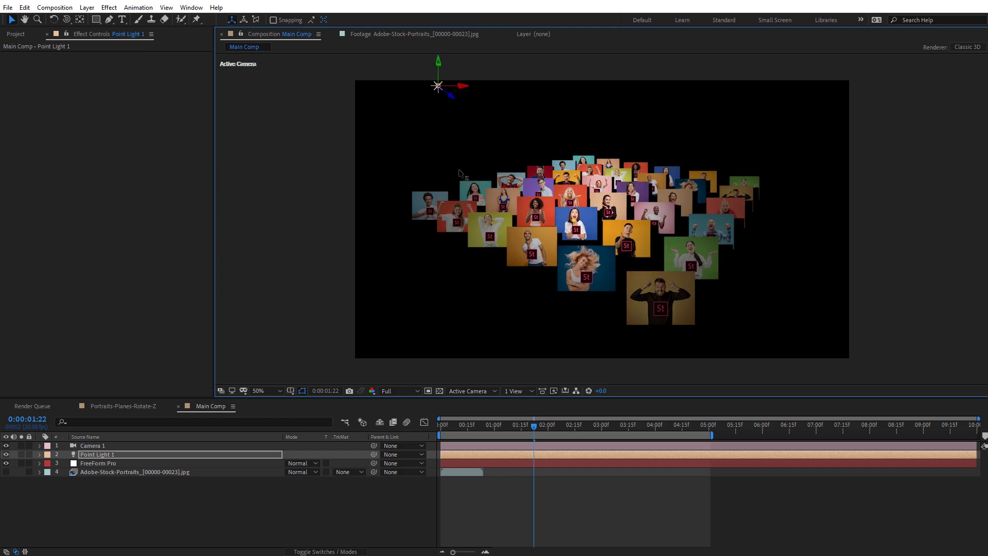
key(period)
key(period)
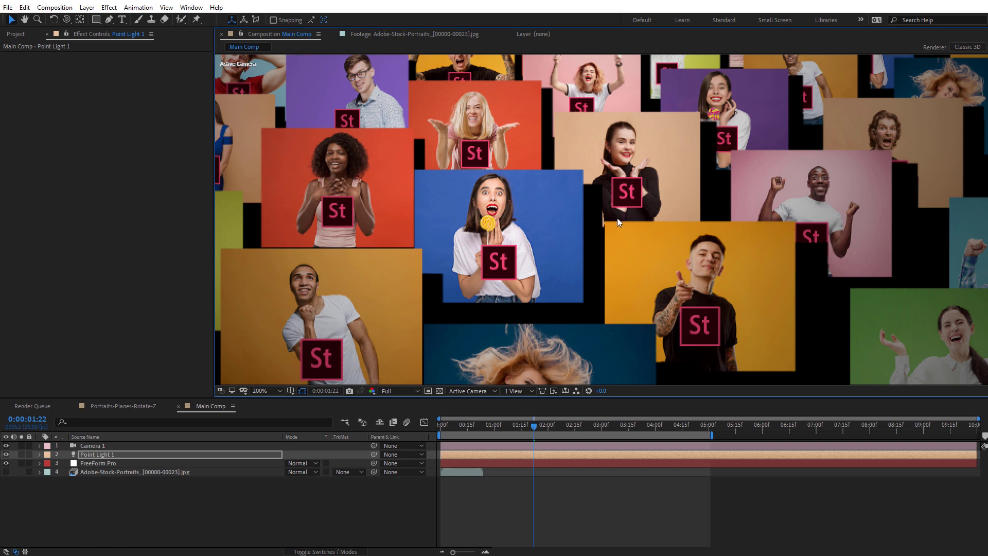
scroll(687, 185, down, 2)
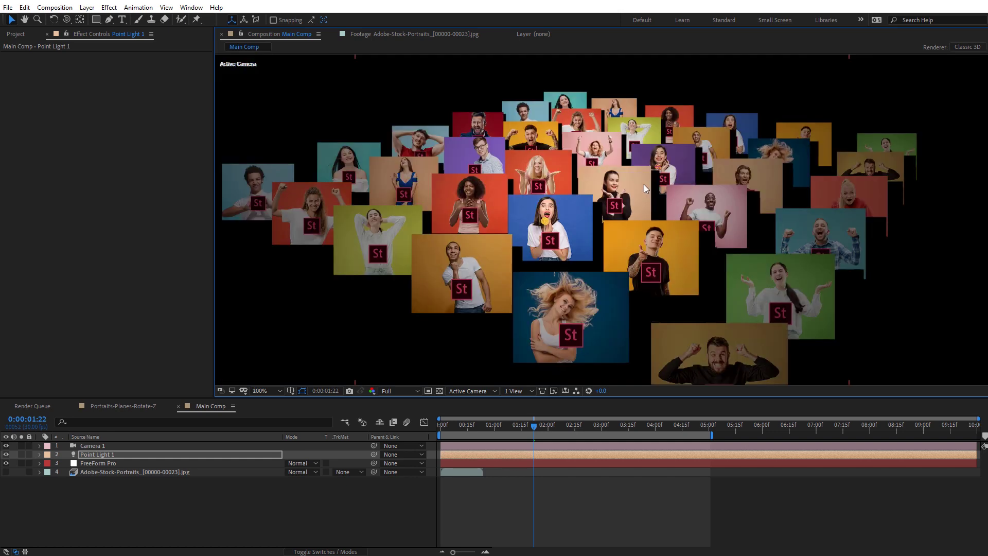
scroll(644, 184, down, 2)
click(439, 68)
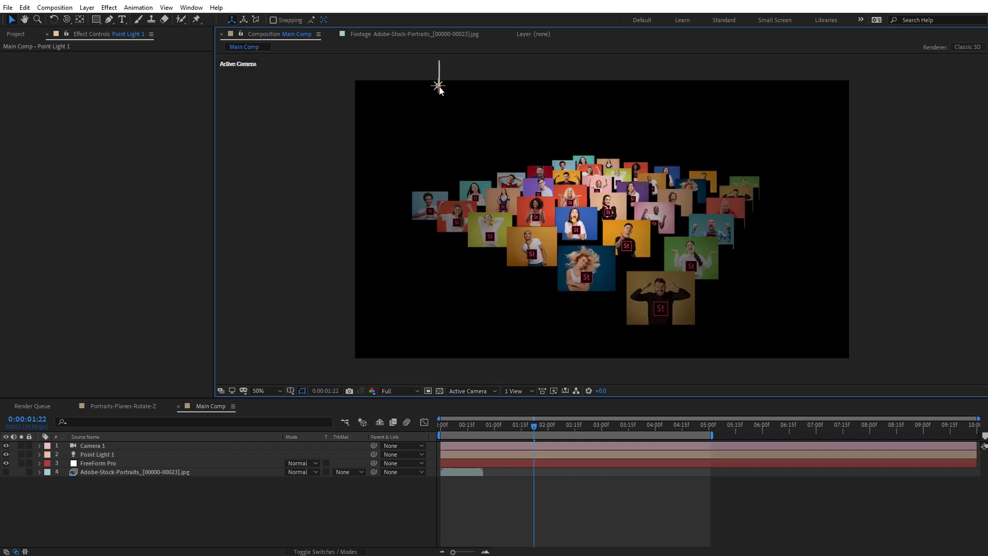
click(438, 74)
drag(439, 65, 446, 80)
key(period)
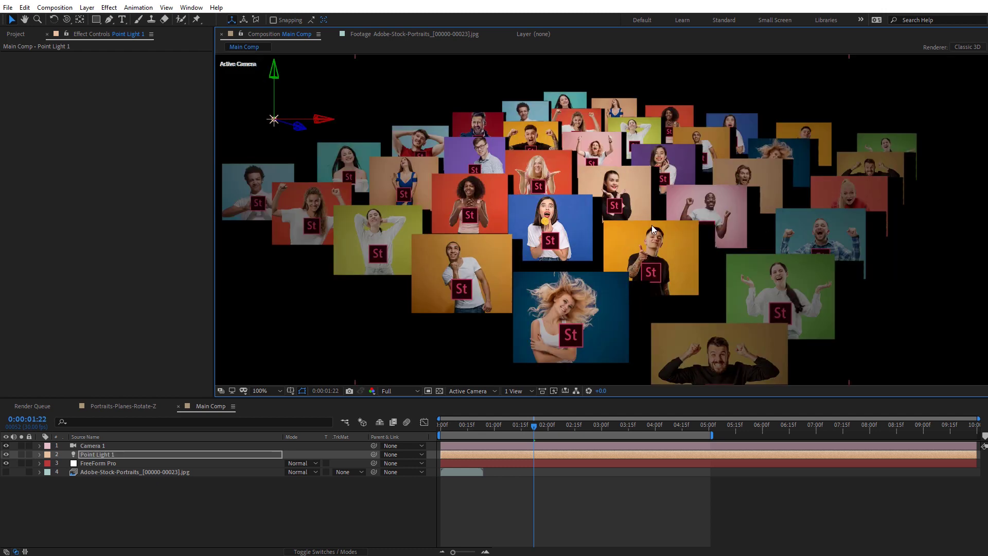
click(83, 455)
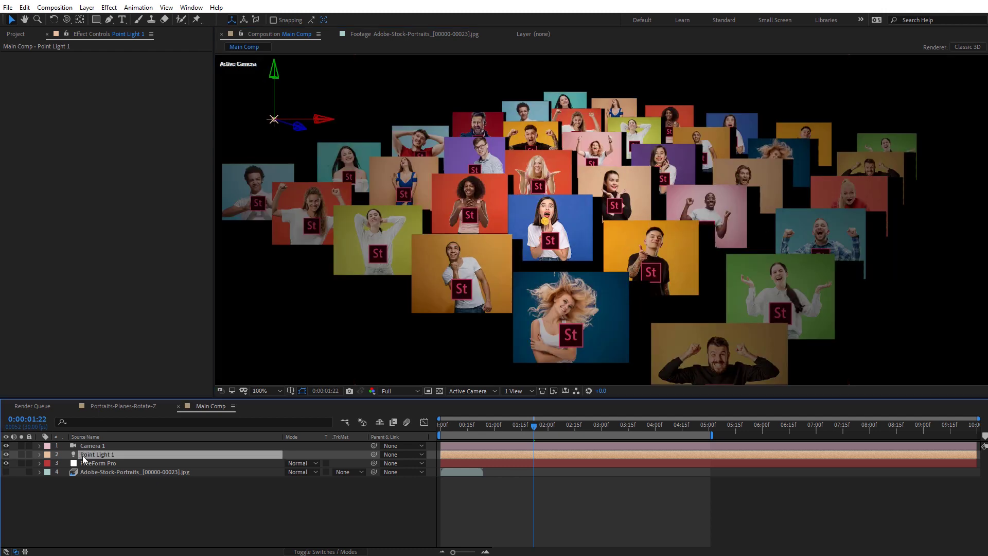
key(a)
key(a)
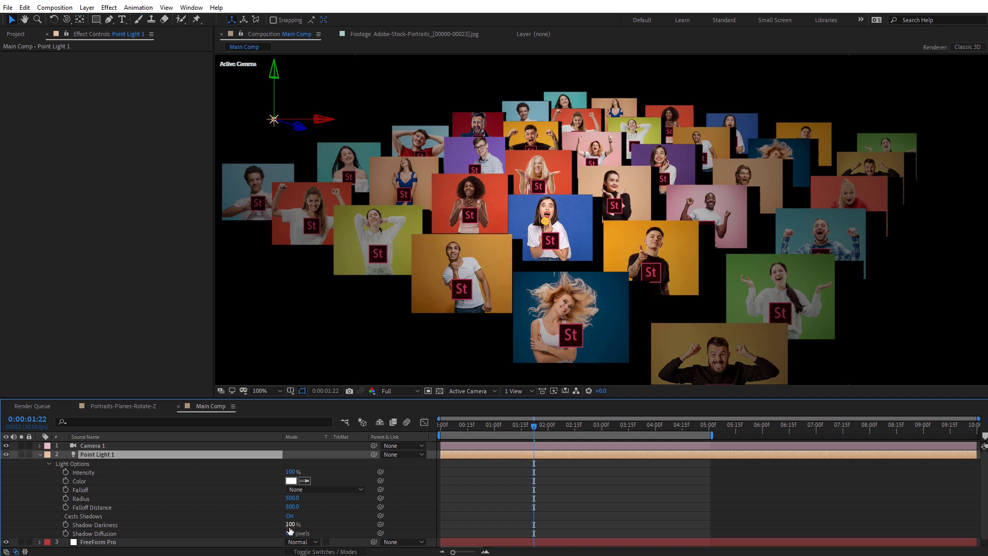
Step: Lower Point Light 1's Shadow Darkness to 40% and move the light up and left at 0:00:02:00
drag(290, 530, 263, 533)
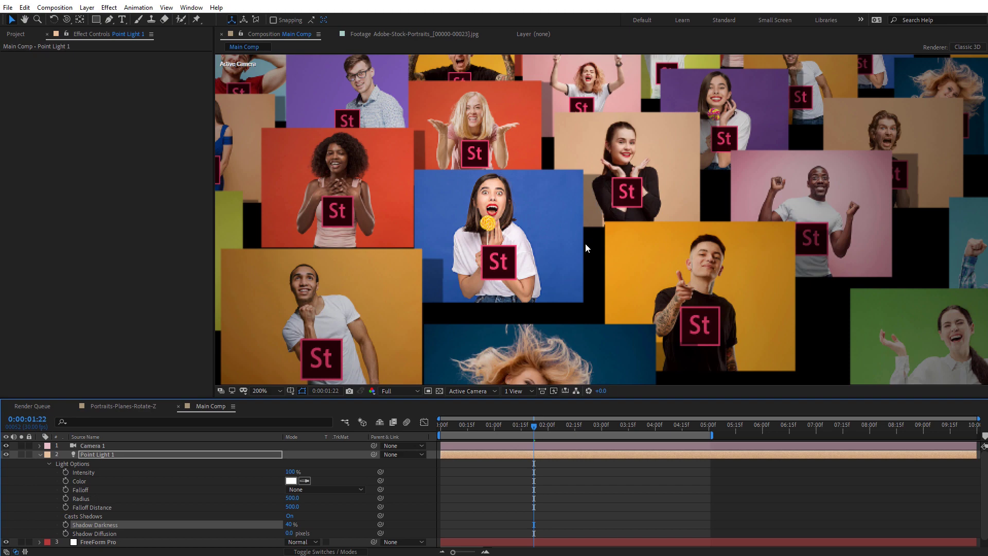
mouse_move(533, 425)
mouse_down()
mouse_move(474, 425)
mouse_move(527, 414)
mouse_move(601, 421)
mouse_move(548, 425)
mouse_up()
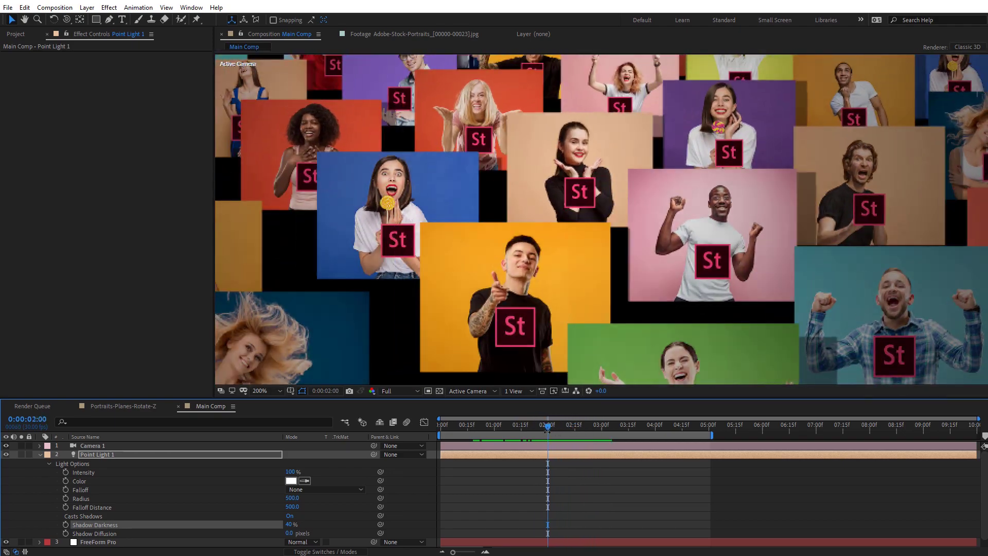
scroll(662, 245, down, 4)
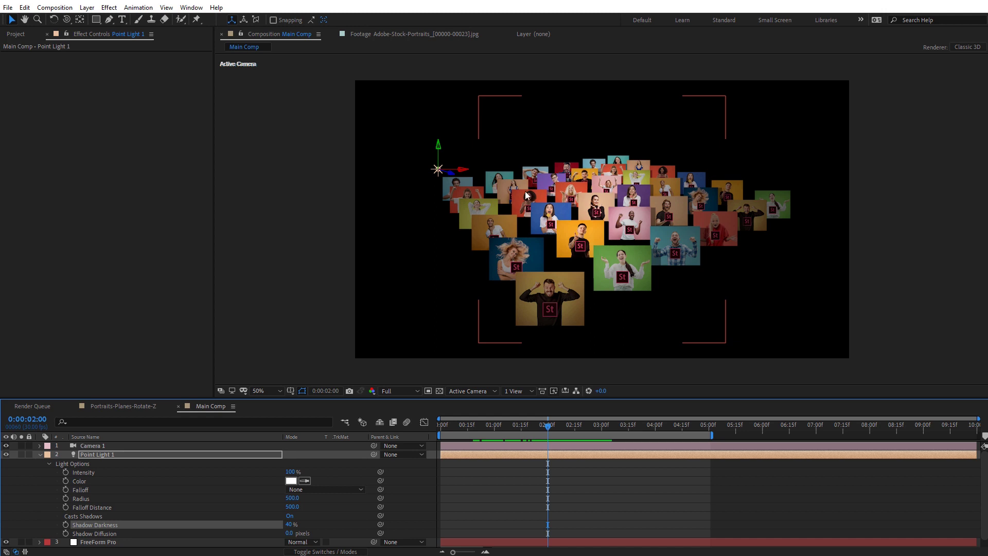
drag(441, 153, 441, 201)
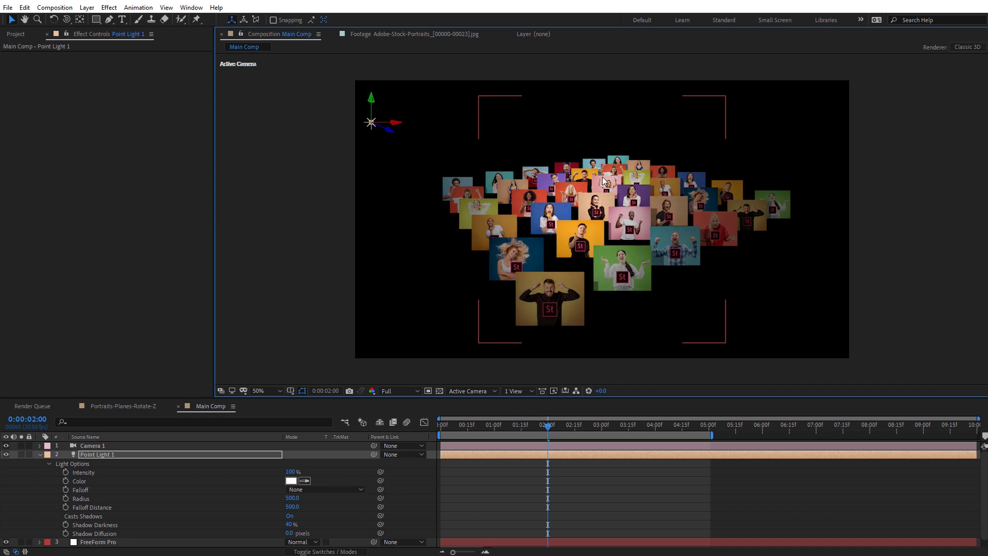
key(slash)
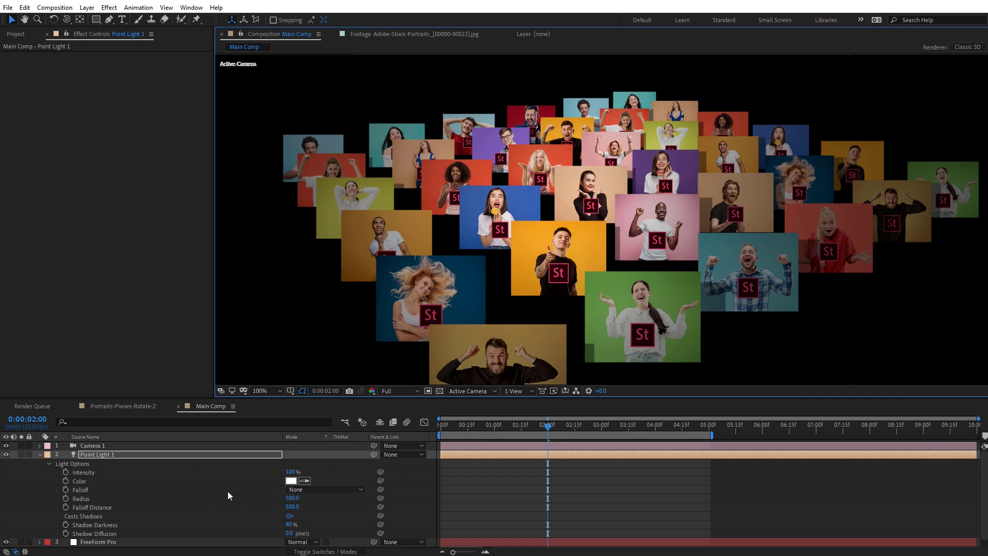
Step: Set FreeForm Pro's Environment Fog Type to Smooth
click(40, 454)
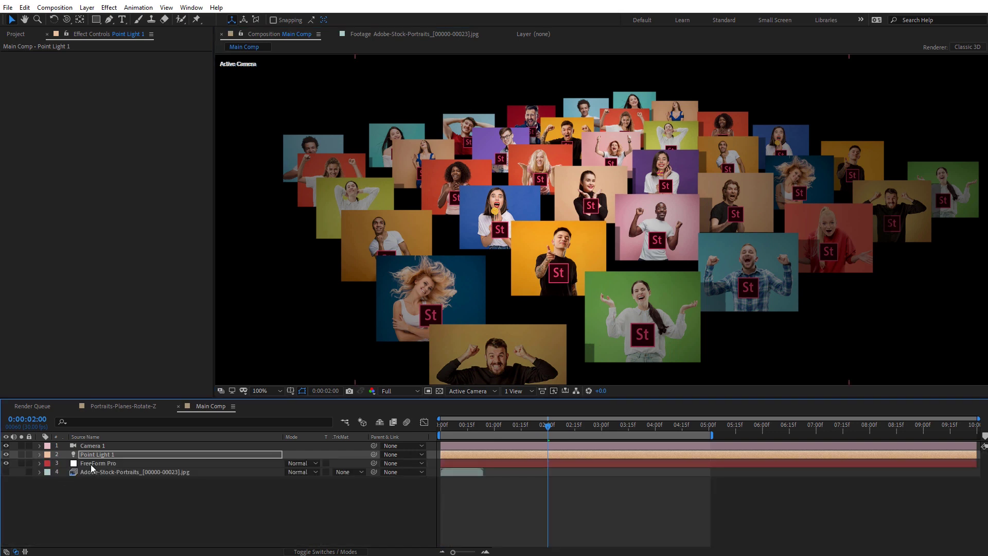
click(91, 464)
drag(208, 223, 206, 365)
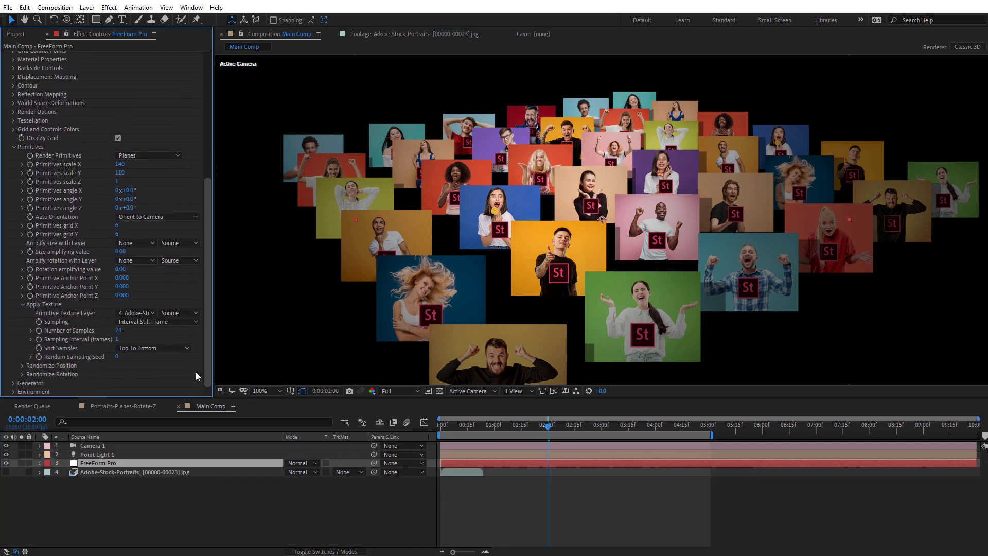
click(13, 393)
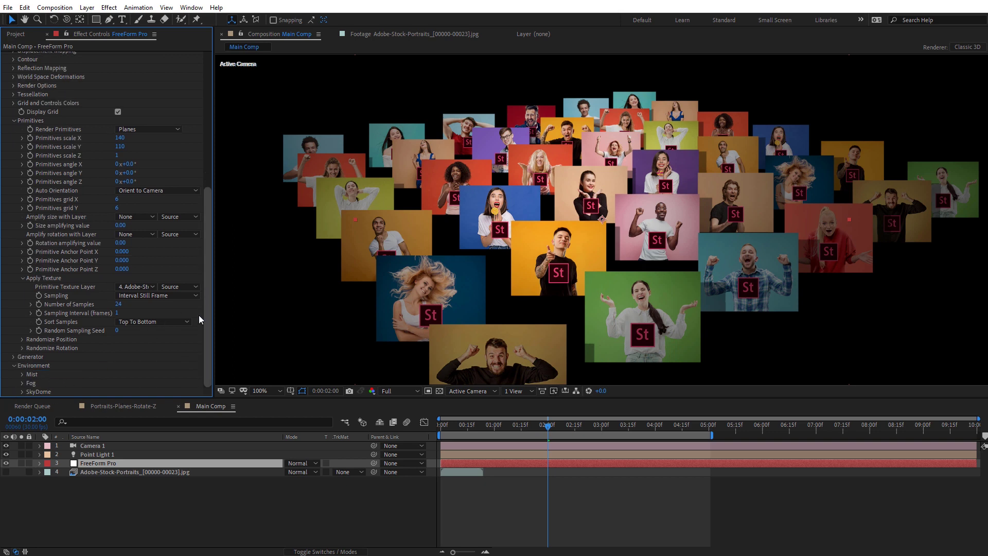
click(20, 383)
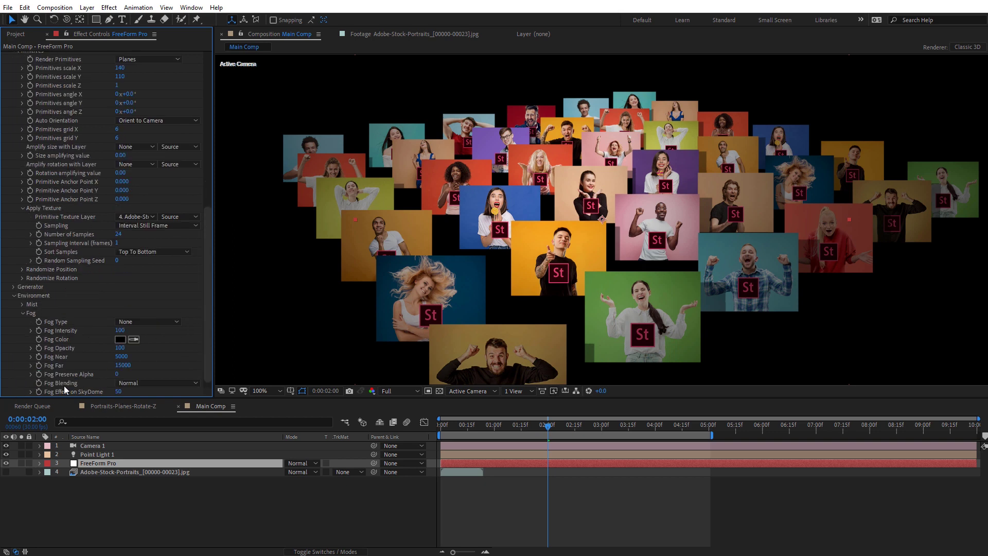
click(137, 323)
click(153, 365)
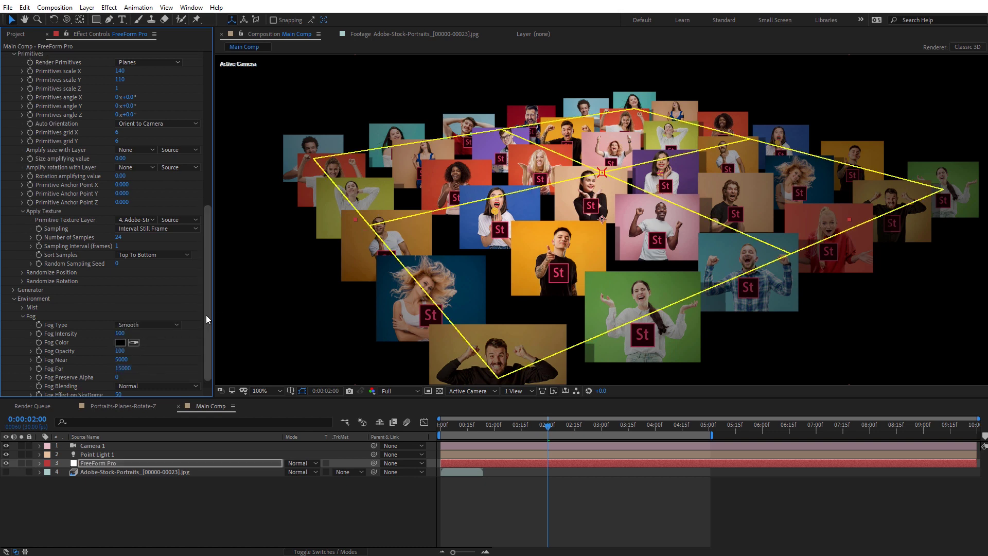
Step: Turn off FreeForm Pro's Display Grid
drag(206, 315, 209, 245)
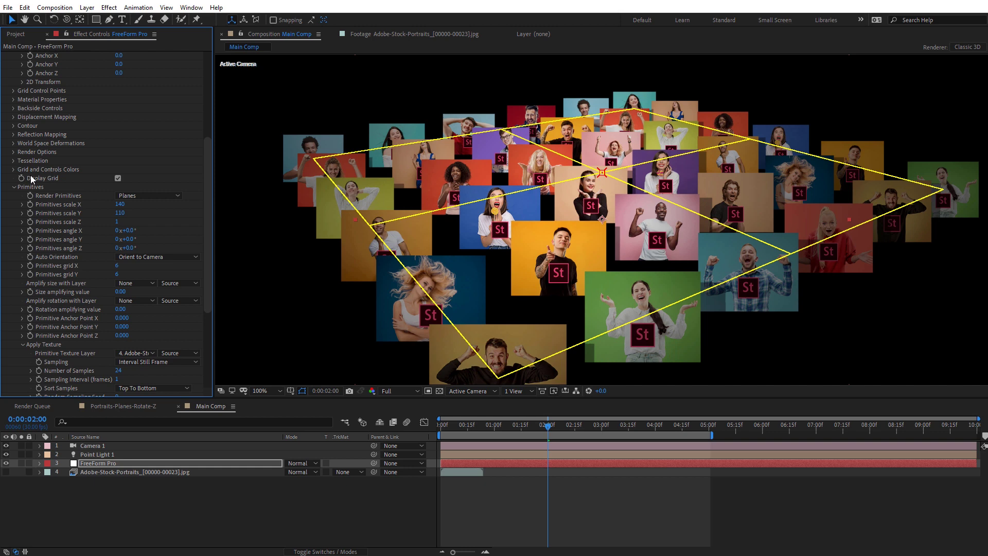
click(117, 179)
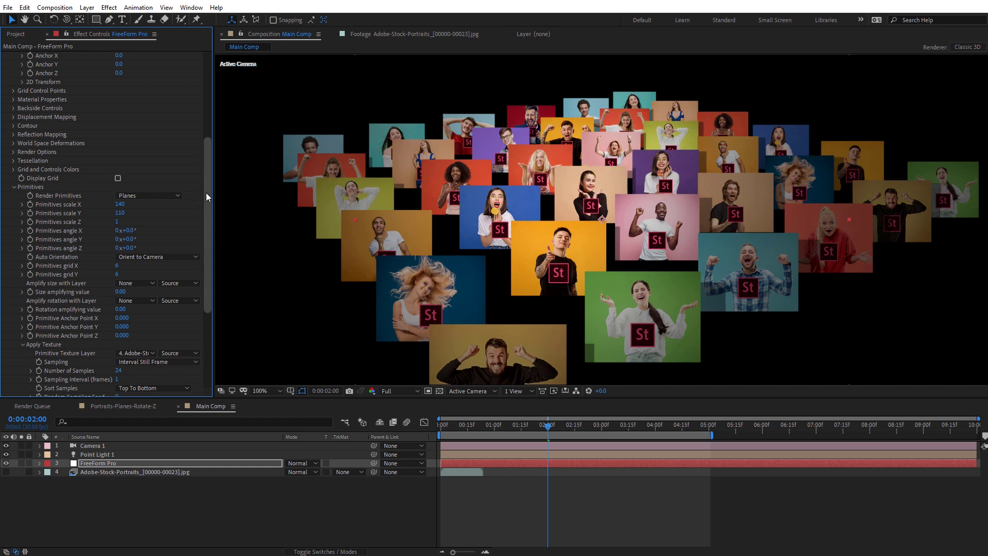
drag(206, 193, 212, 273)
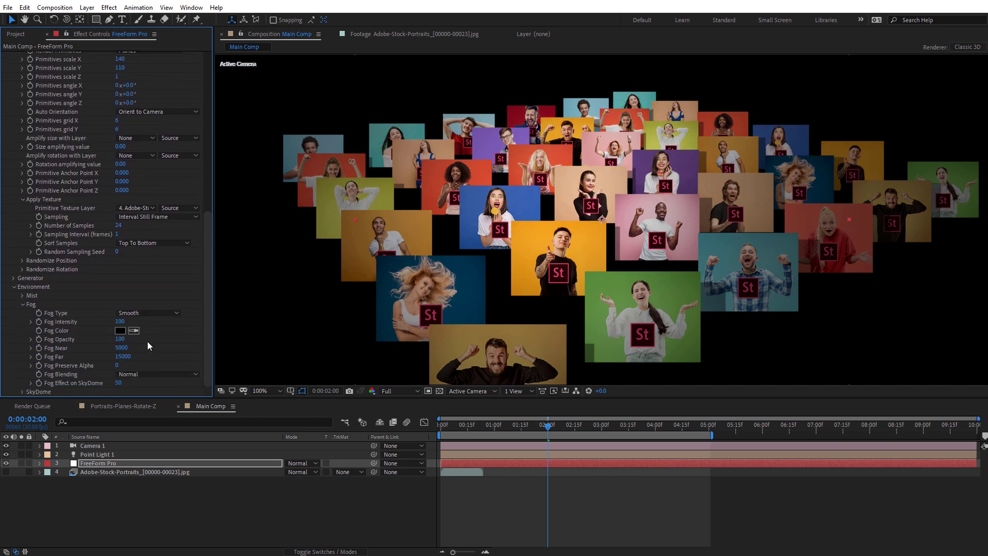
Step: Set the Smooth fog to Fog Near 850 and Fog Far 2250
click(124, 348)
text(100)
click(126, 357)
text(2000)
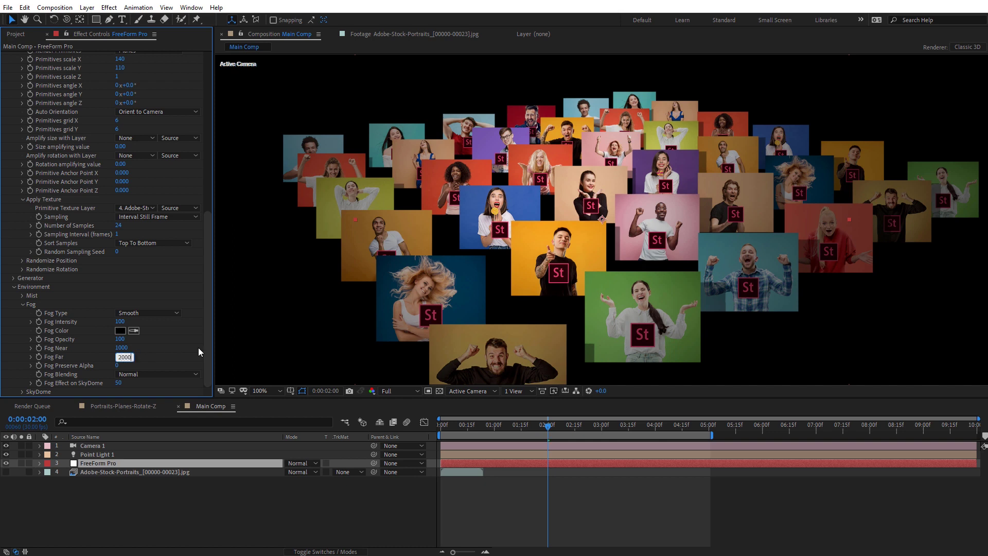
key(Return)
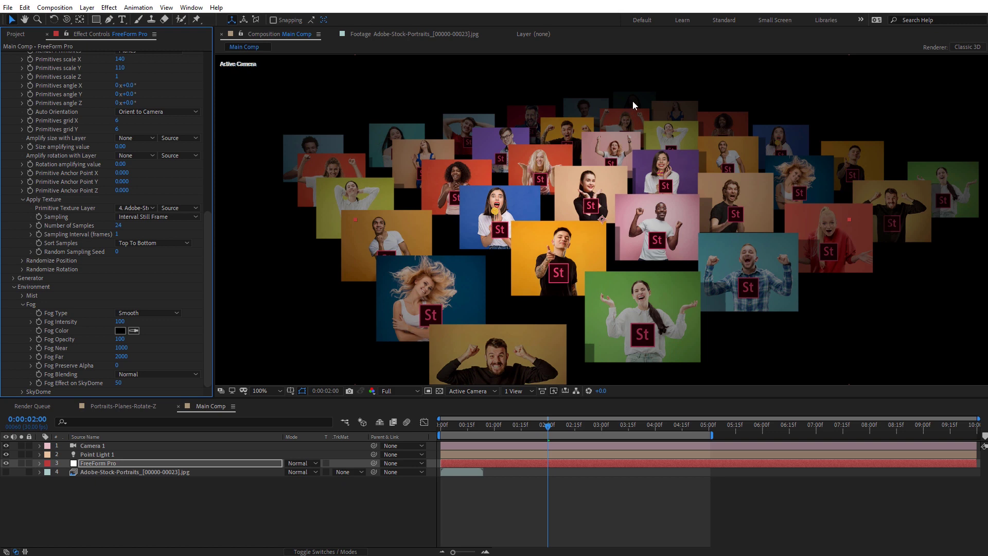
mouse_move(120, 356)
mouse_down()
mouse_move(85, 364)
mouse_move(135, 358)
mouse_move(117, 364)
mouse_move(129, 370)
mouse_move(118, 348)
mouse_move(141, 359)
mouse_move(120, 353)
mouse_up()
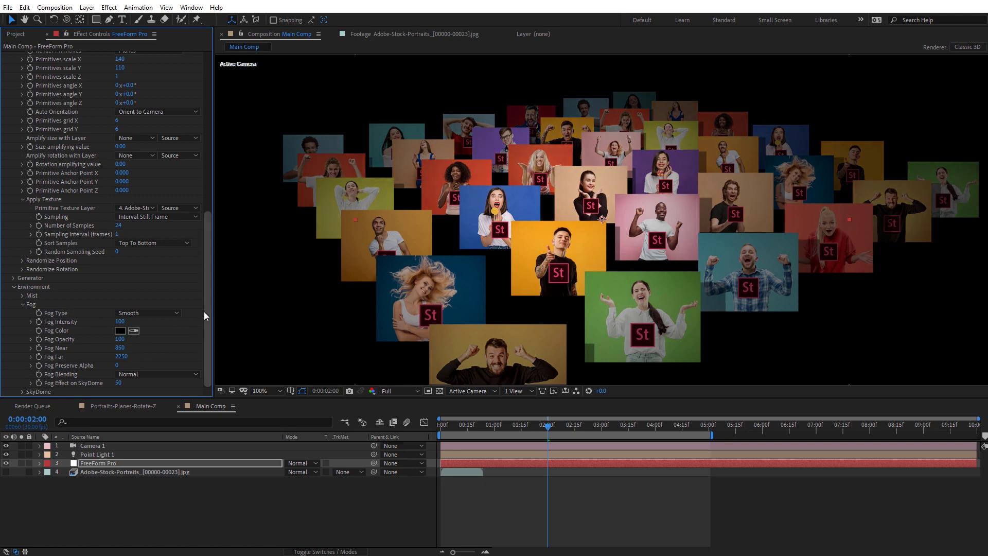
Step: Compare by switching Fog Type to None and back to Smooth, then scrub the timeline
click(162, 313)
click(168, 324)
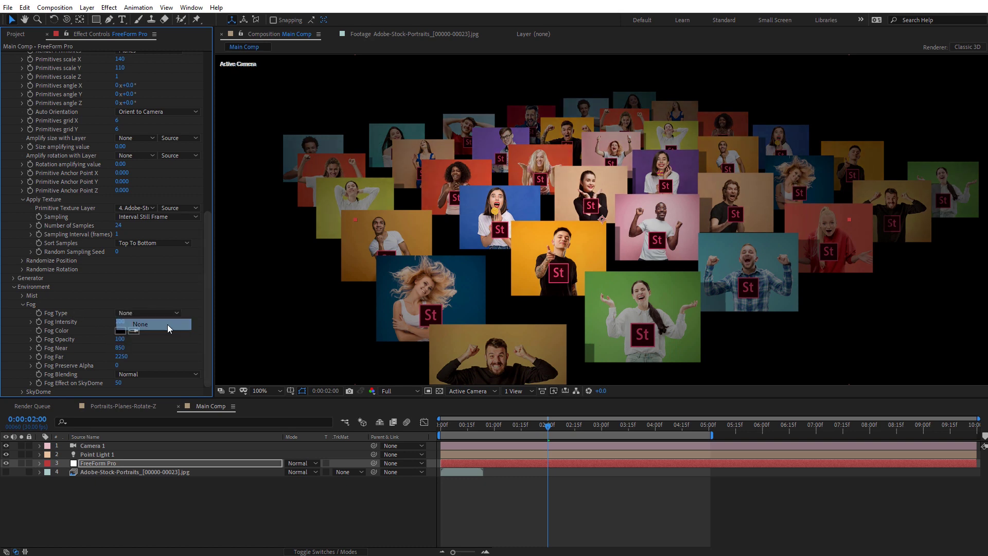
click(165, 313)
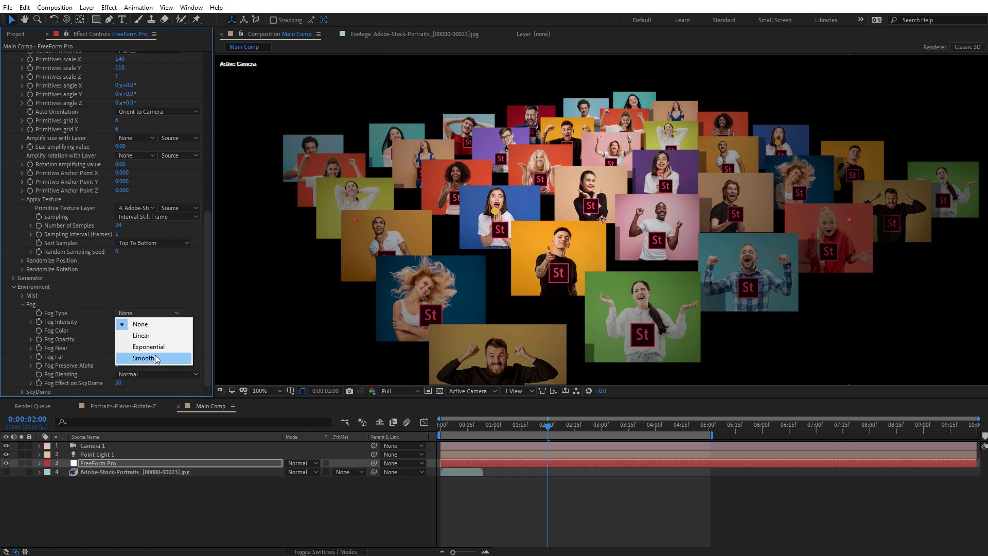
click(156, 359)
scroll(565, 233, down, 2)
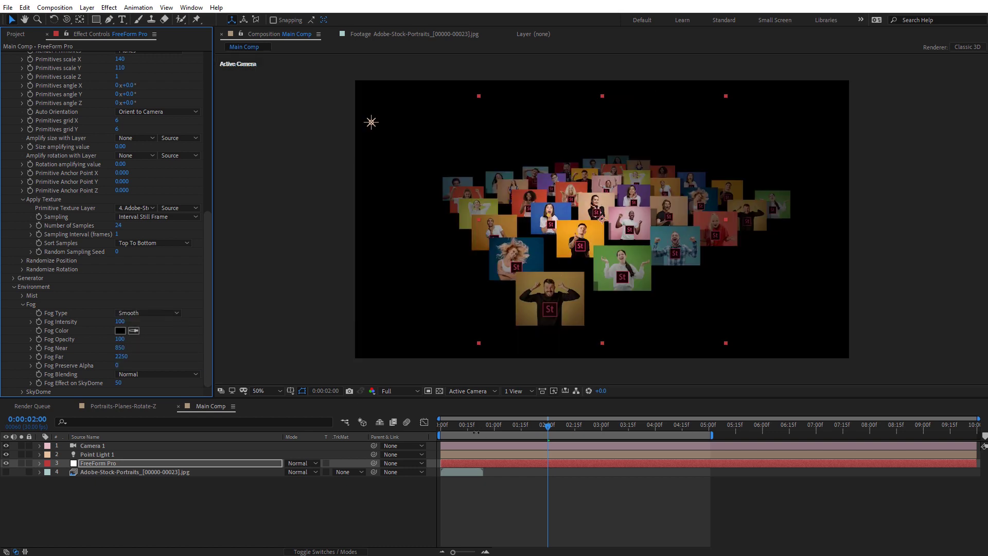
mouse_move(470, 426)
mouse_down()
mouse_move(448, 430)
mouse_move(594, 425)
mouse_move(469, 425)
mouse_up()
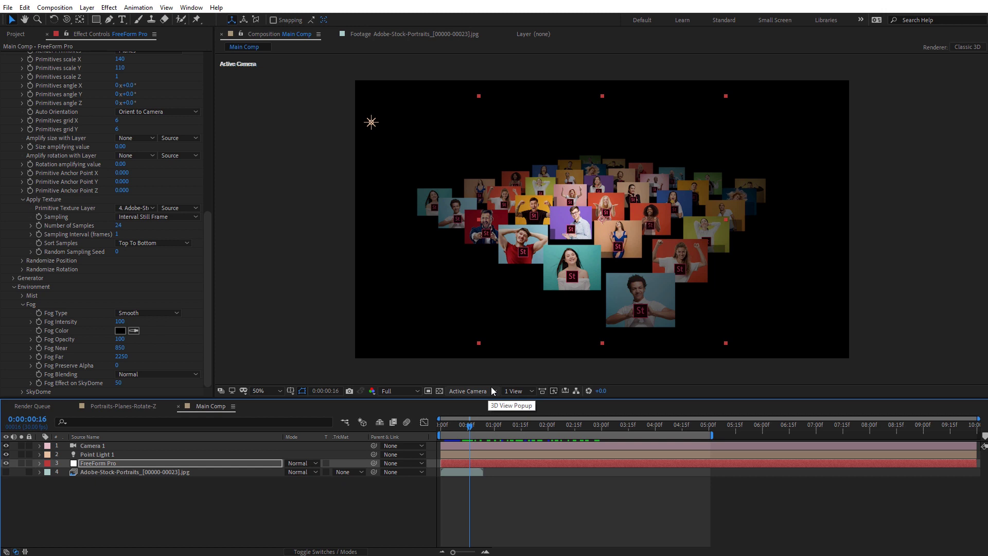
Step: Create a red, composition-sized solid named BG
right_click(265, 227)
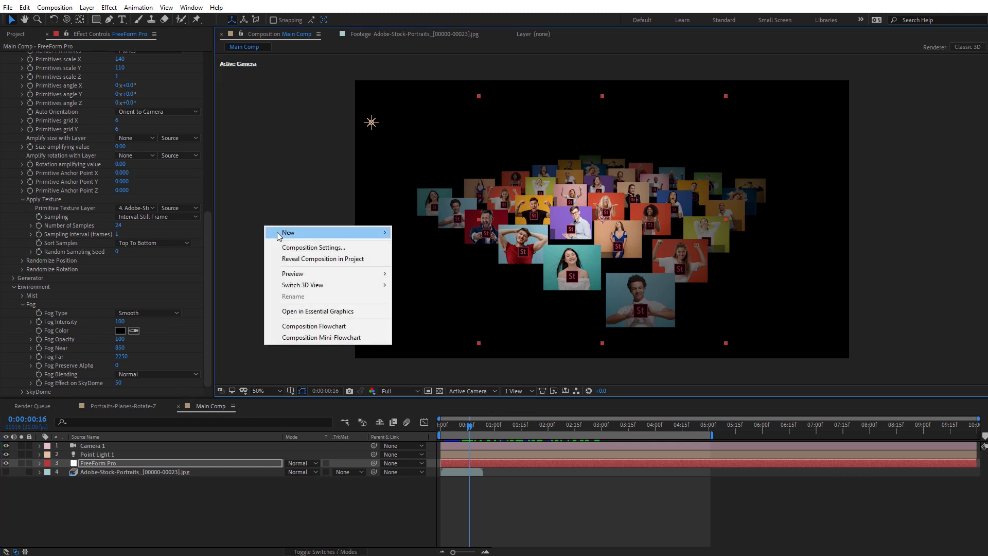
mouse_move(282, 234)
click(416, 259)
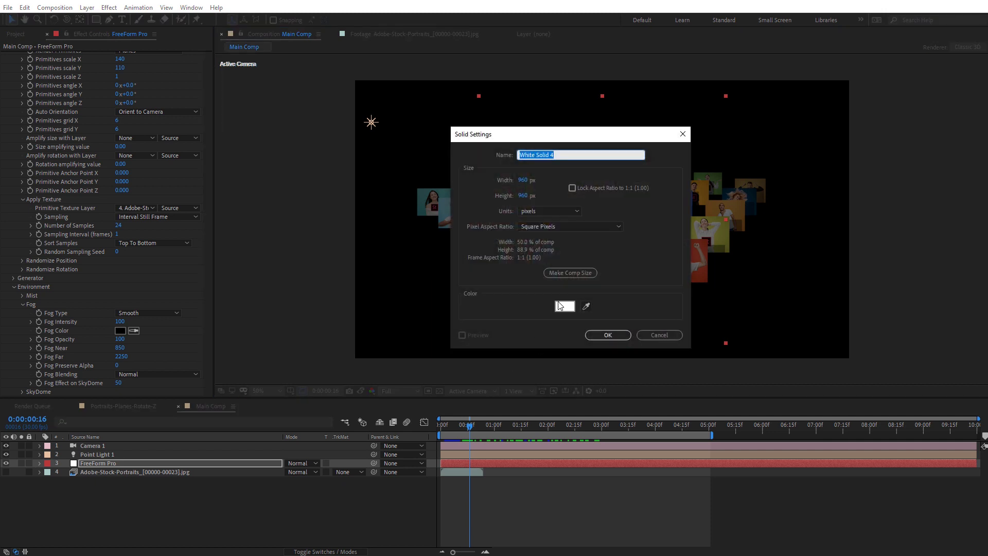
click(564, 305)
drag(538, 440, 512, 439)
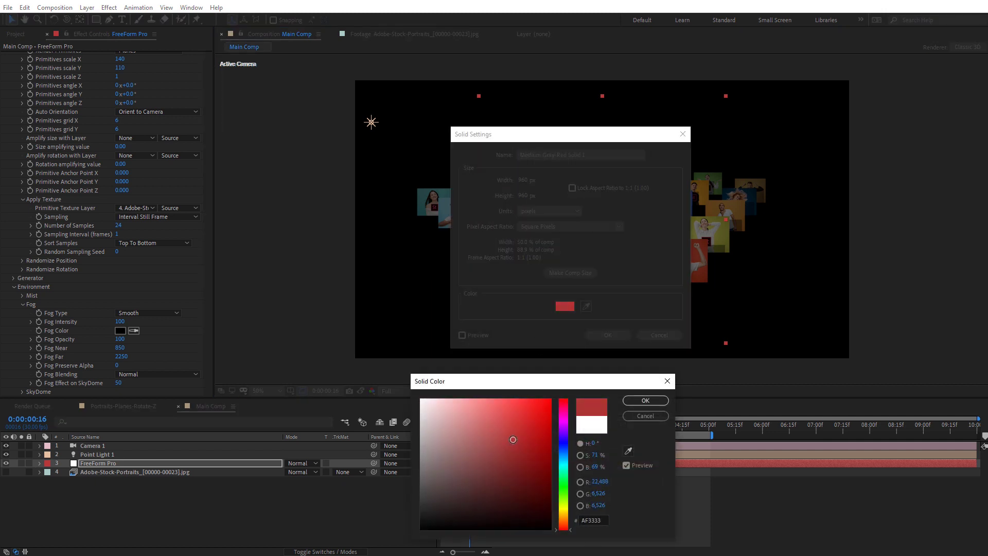
click(645, 401)
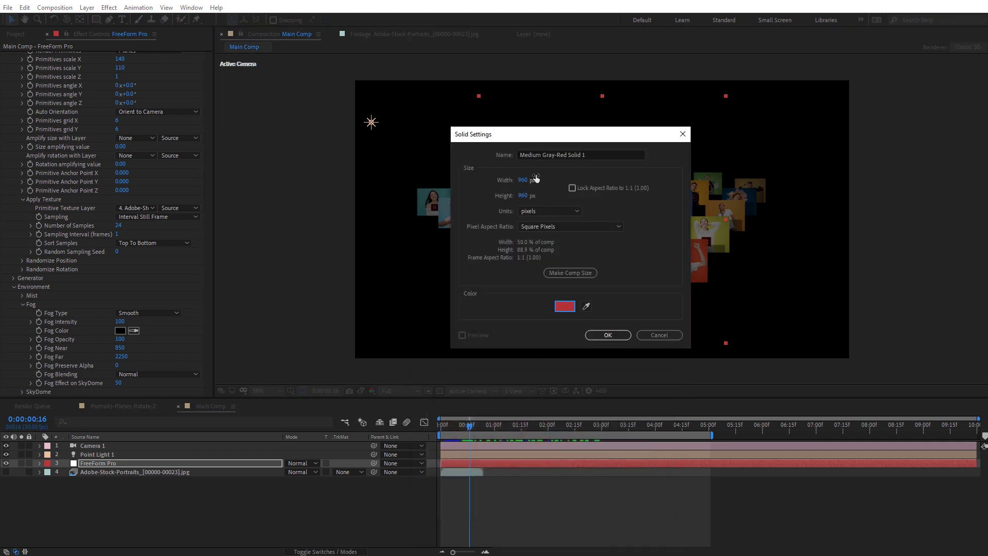
click(569, 272)
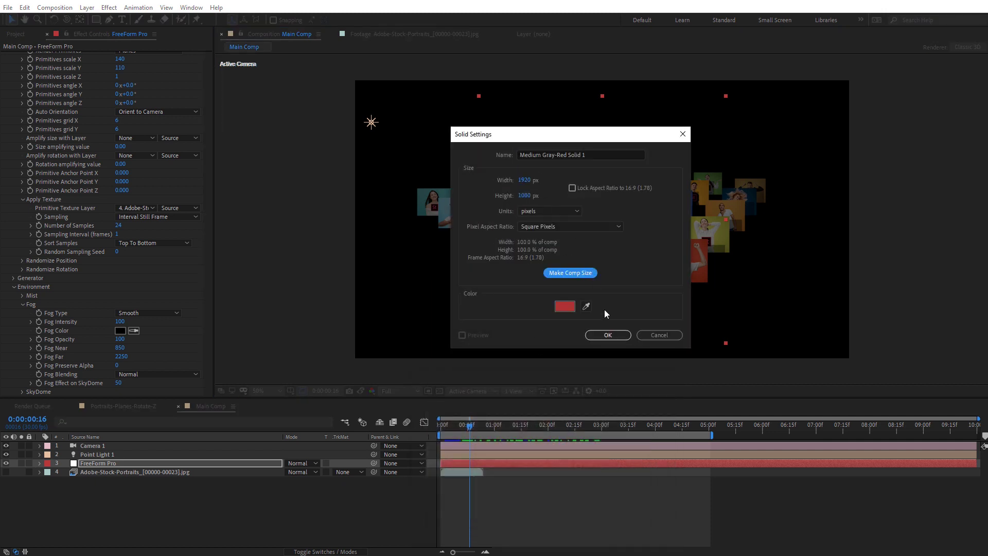
click(591, 156)
text(BG)
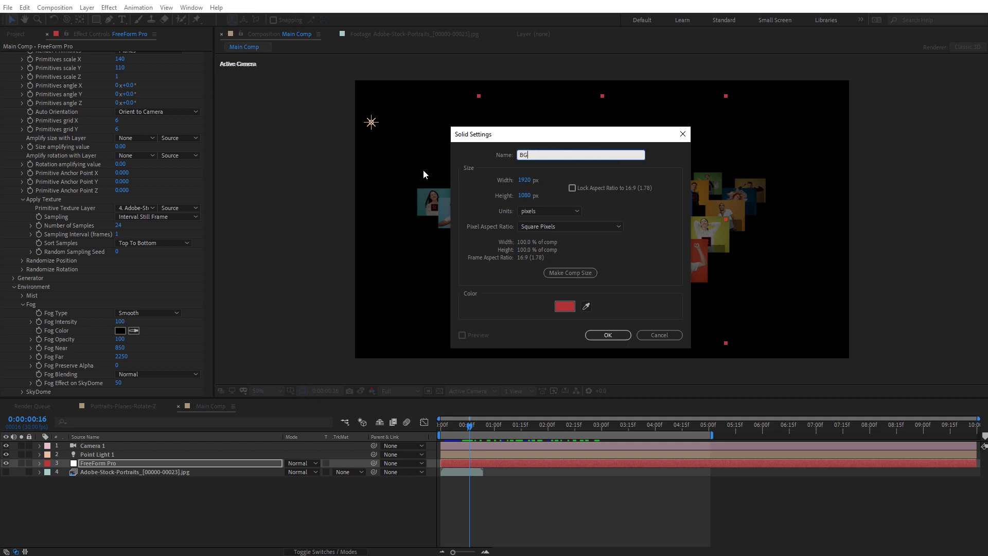
click(608, 335)
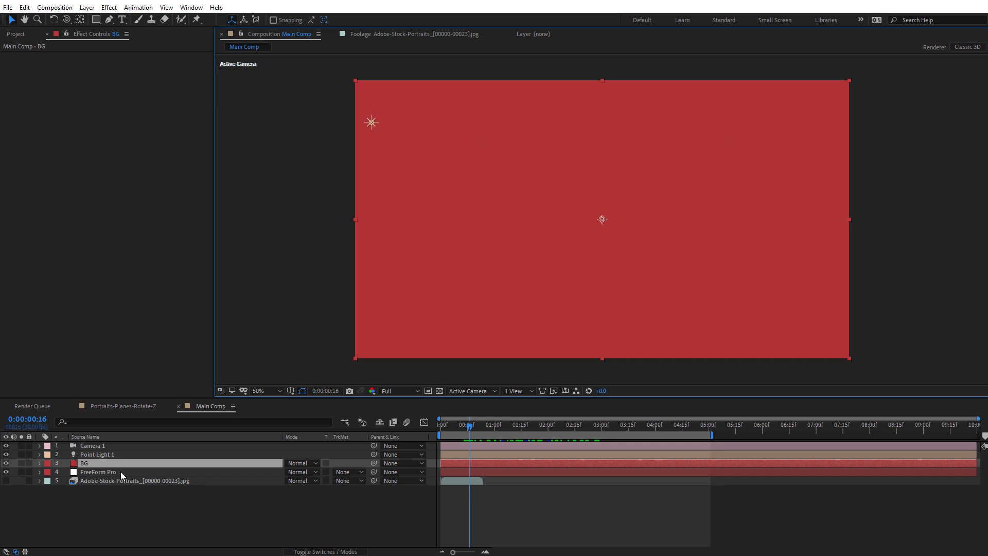
Step: Move the BG layer to the bottom of the layer stack
drag(100, 465, 103, 482)
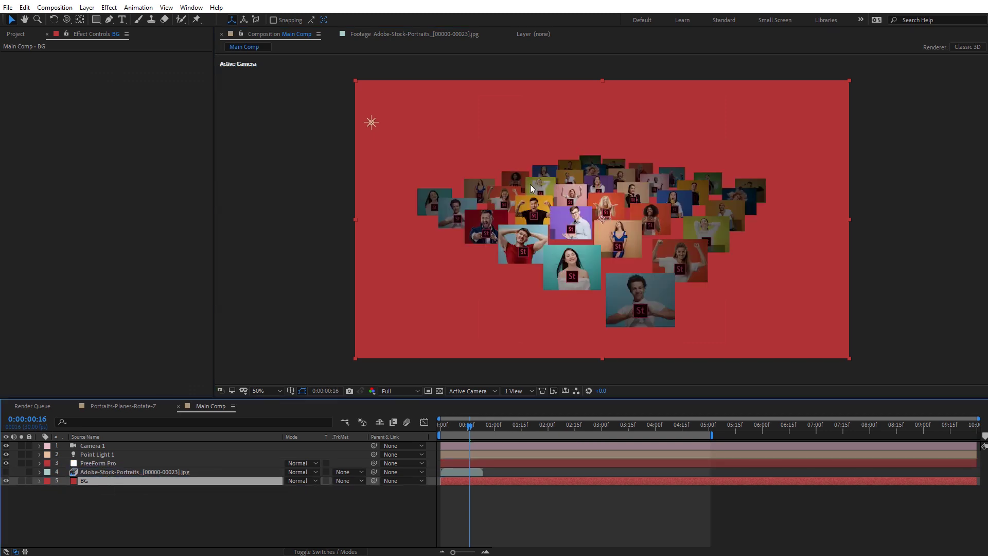
key(slash)
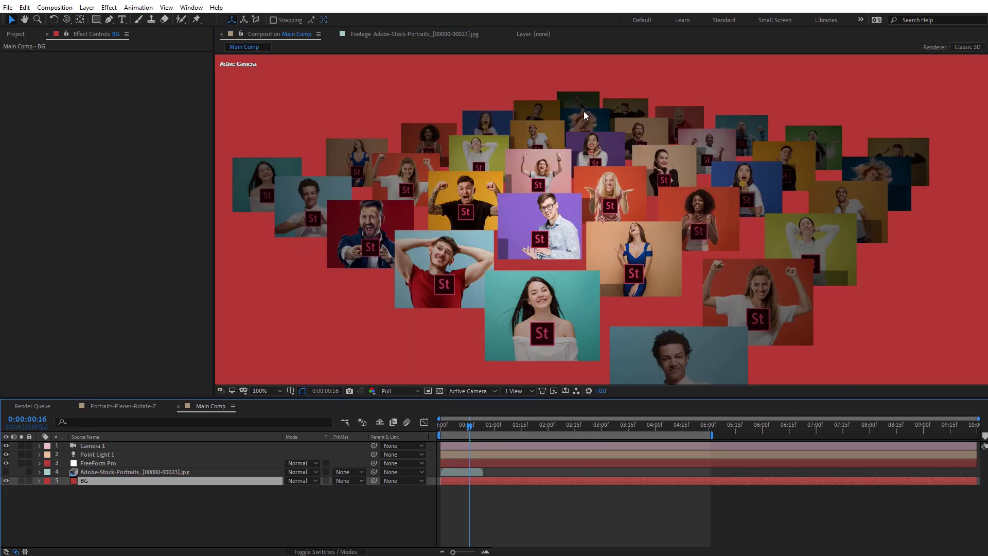
click(82, 463)
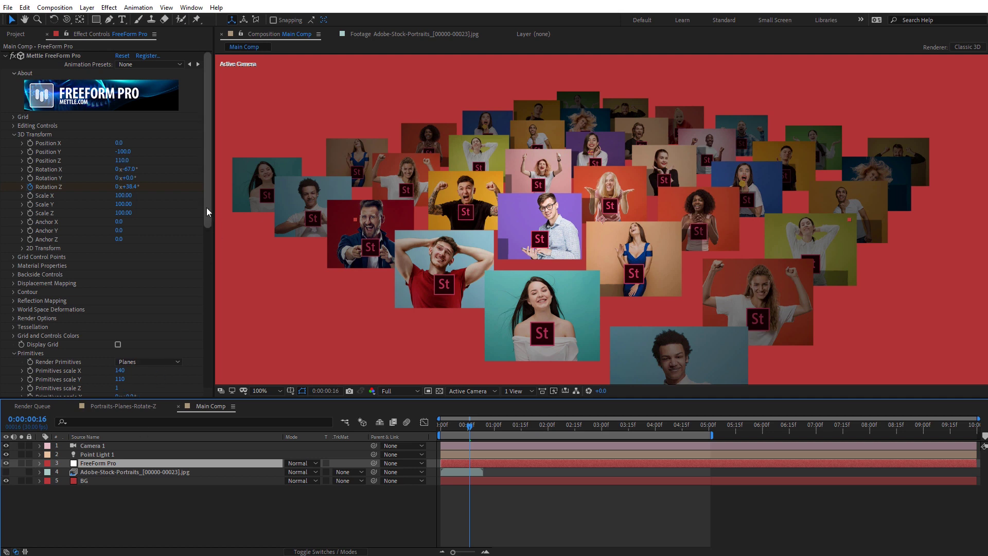
Step: Sample the red background as FreeForm Pro's Fog Color and lower Fog Far to 1920
drag(206, 208, 212, 391)
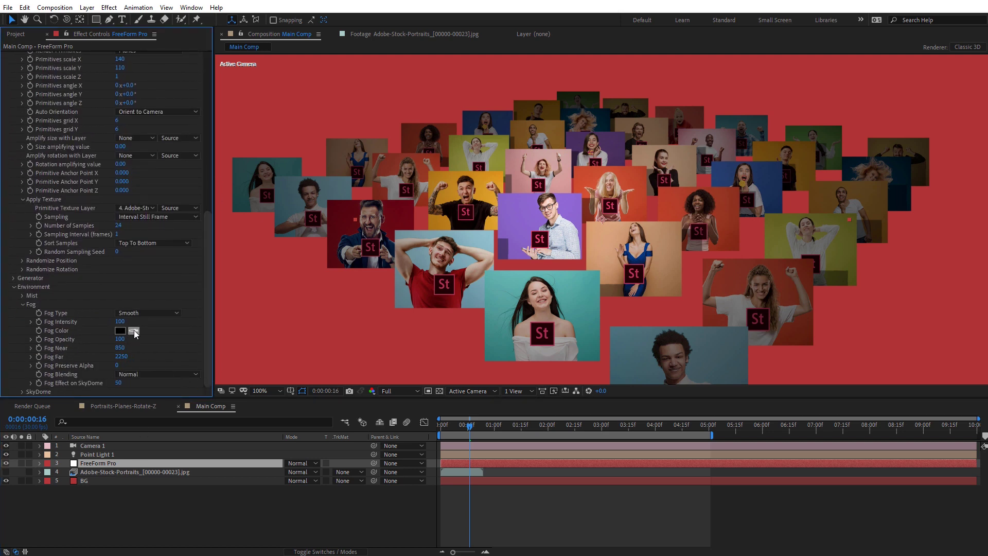
click(296, 285)
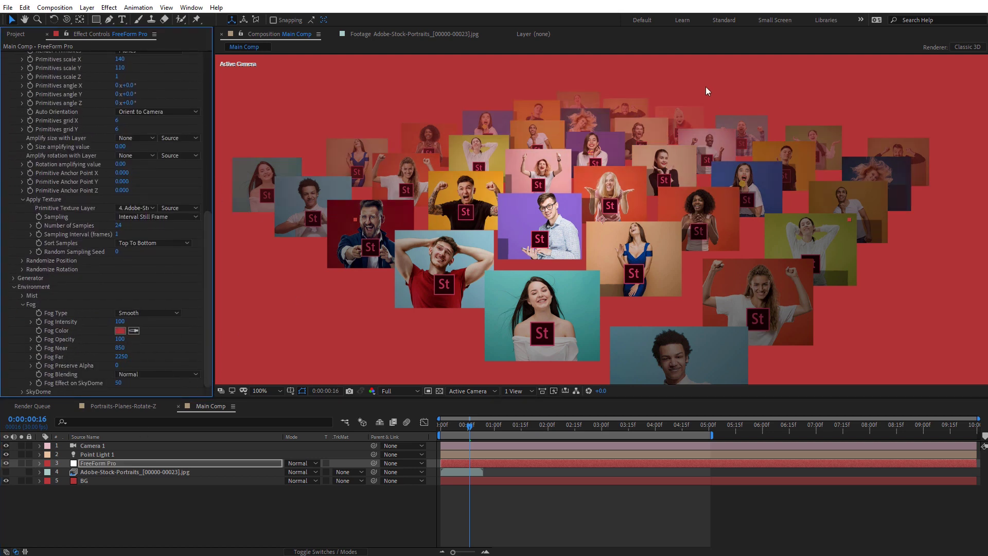
key(comma)
key(comma)
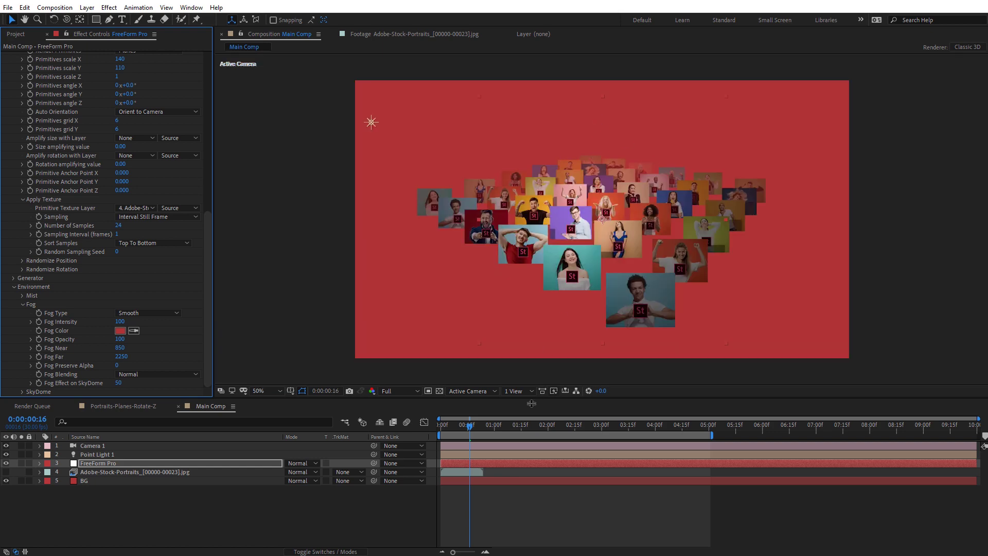
mouse_move(471, 431)
mouse_down()
mouse_move(563, 433)
mouse_move(455, 436)
mouse_move(480, 437)
mouse_up()
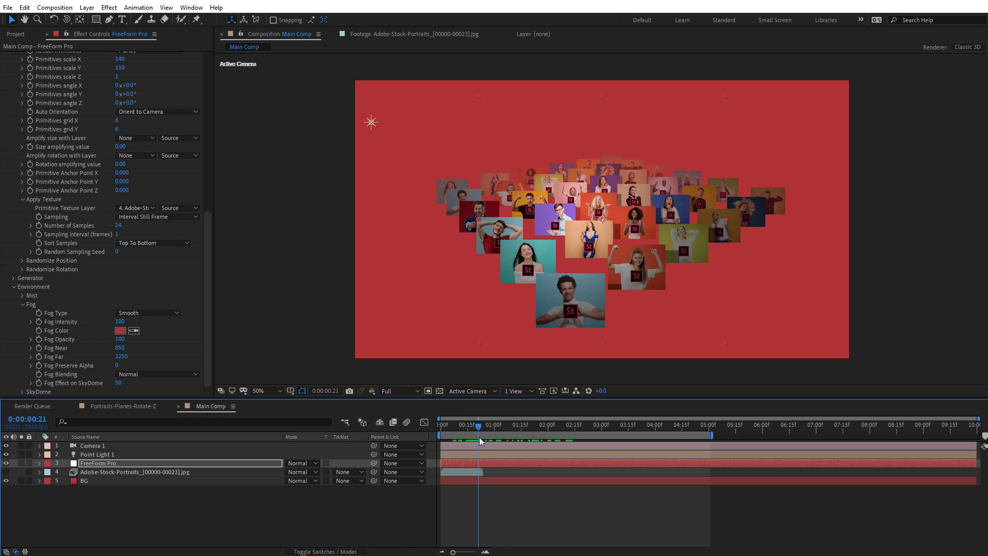
key(period)
key(period)
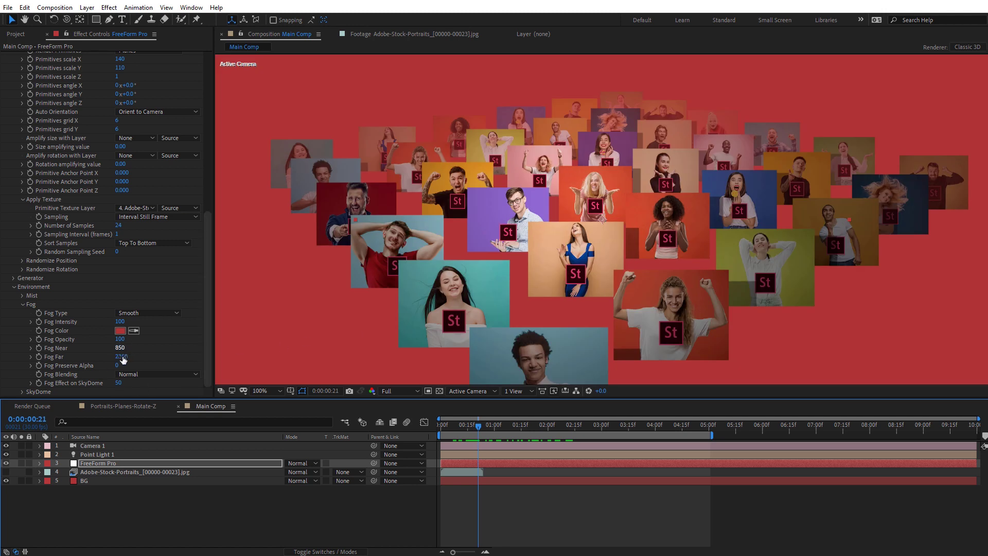
drag(109, 358, 98, 359)
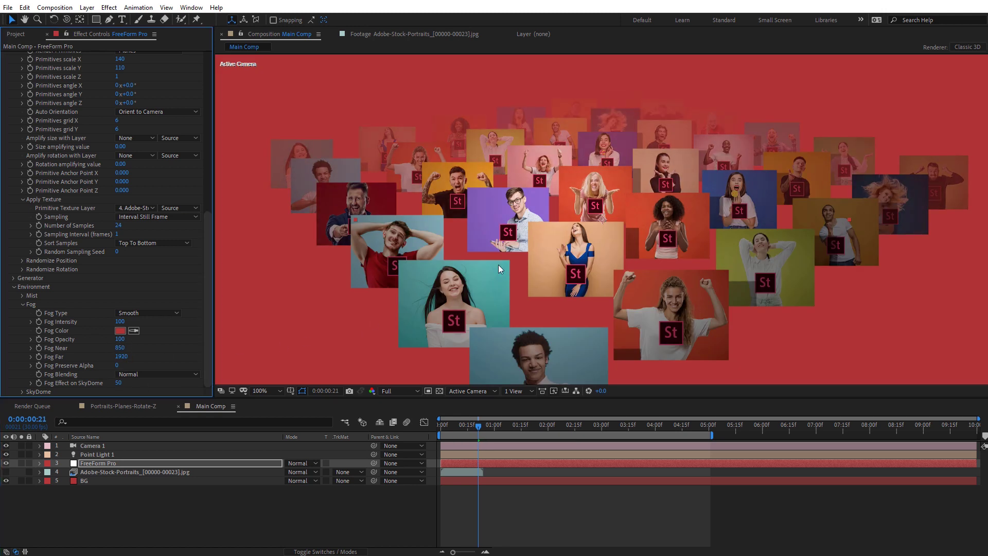
key(comma)
key(comma)
drag(485, 432, 436, 431)
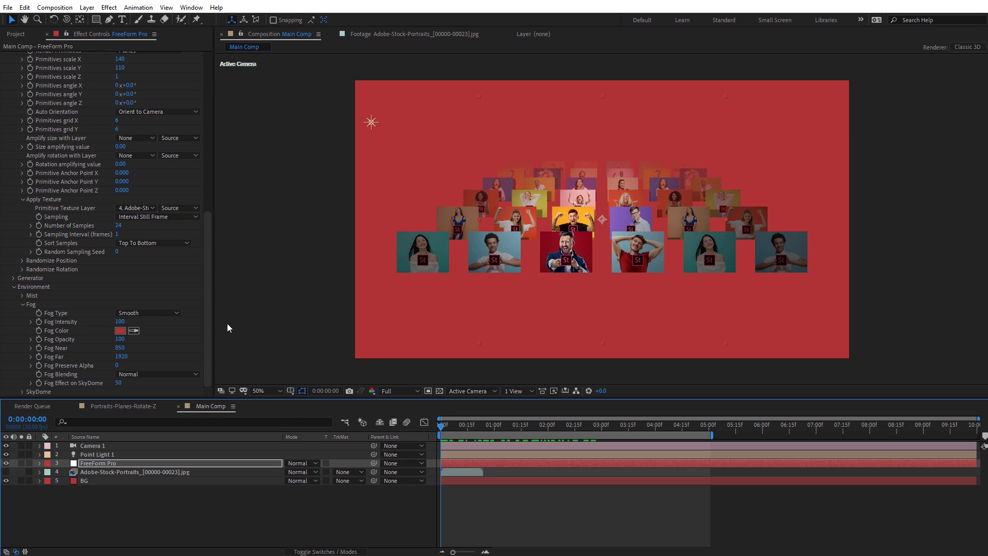
Step: Enable FreeForm Pro's Auto Tangents under Editing Controls and scrub back to the start
drag(210, 320, 214, 144)
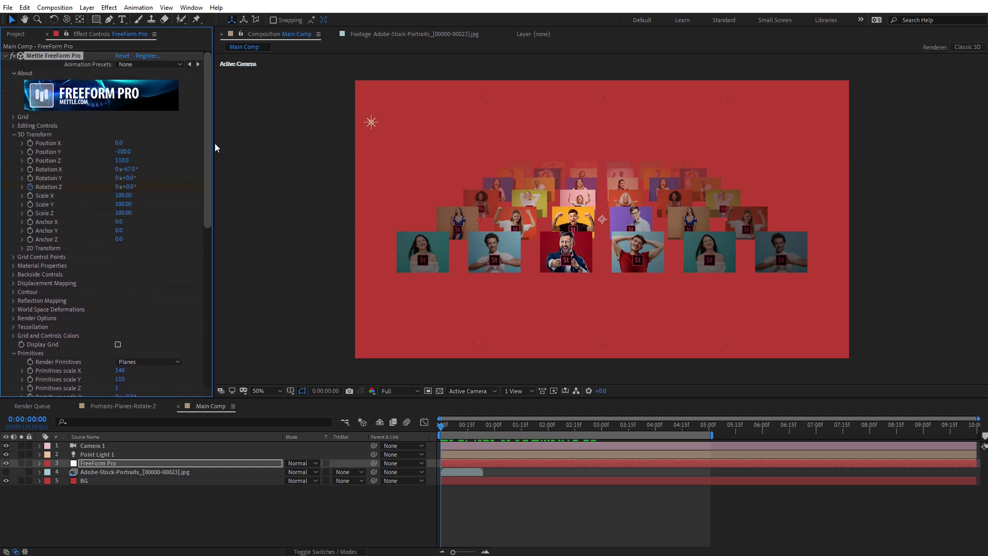
click(14, 126)
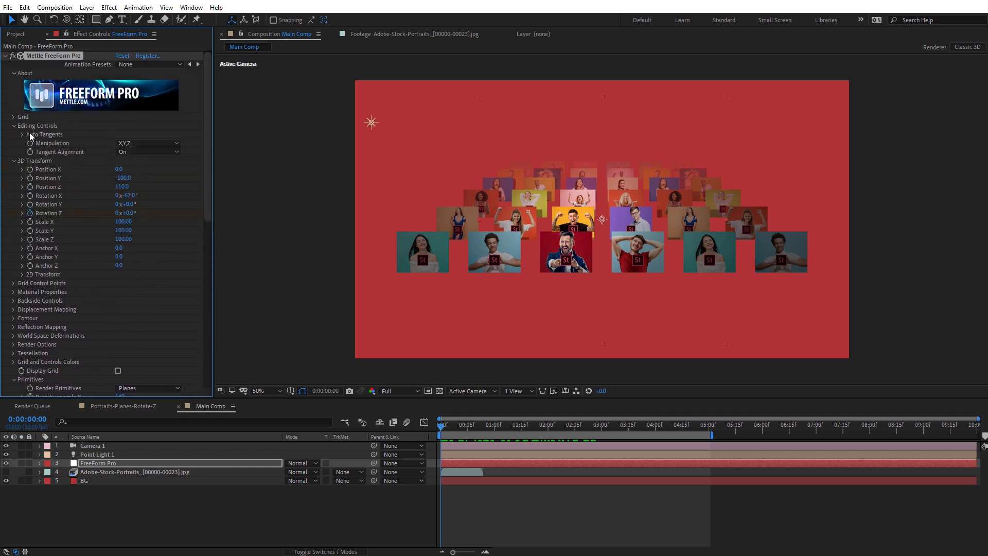
click(22, 134)
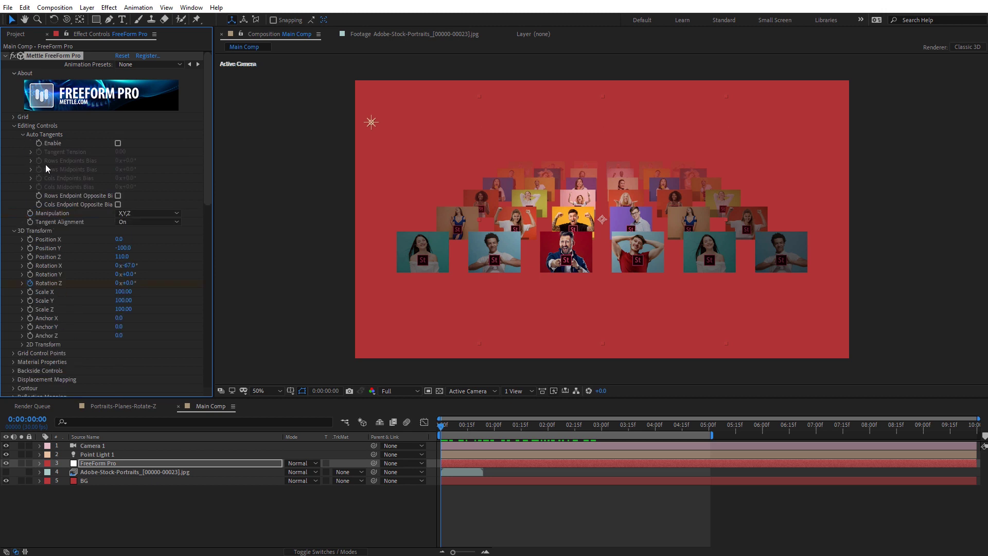
click(118, 144)
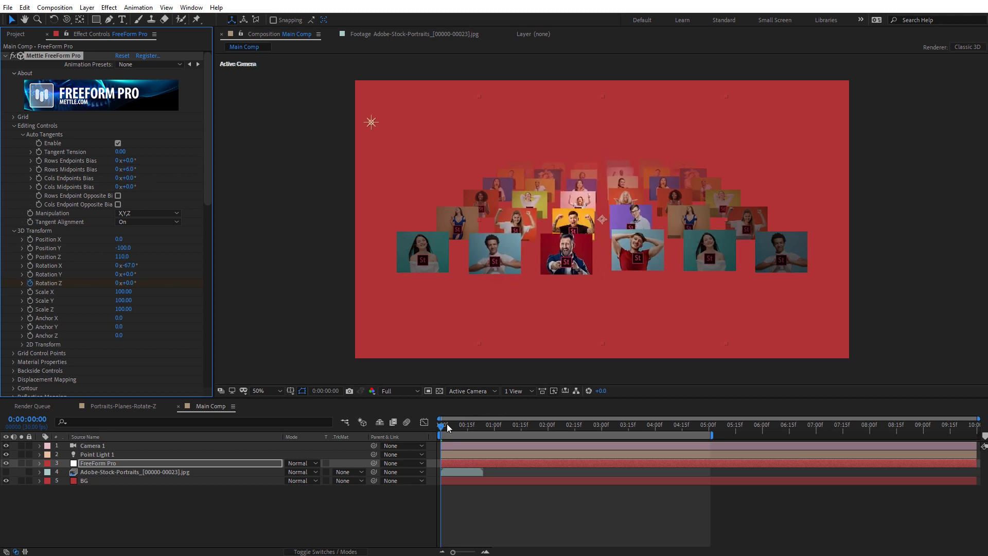
mouse_move(447, 427)
mouse_down()
mouse_move(480, 427)
mouse_move(442, 428)
mouse_up()
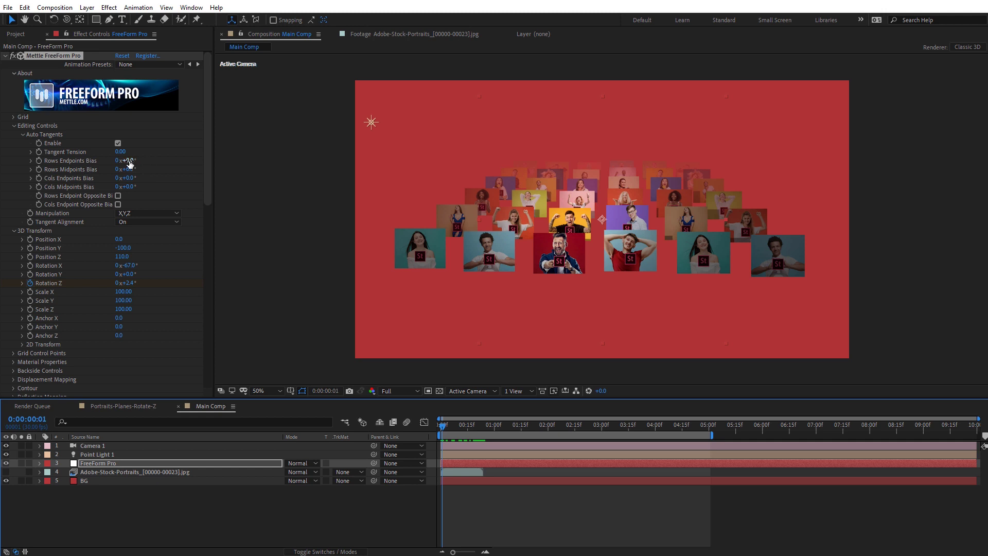
Step: Set Rows Endpoints Bias to 35° and Cols Midpoints Bias to 53°, then preview the bent grid
drag(129, 164, 74, 230)
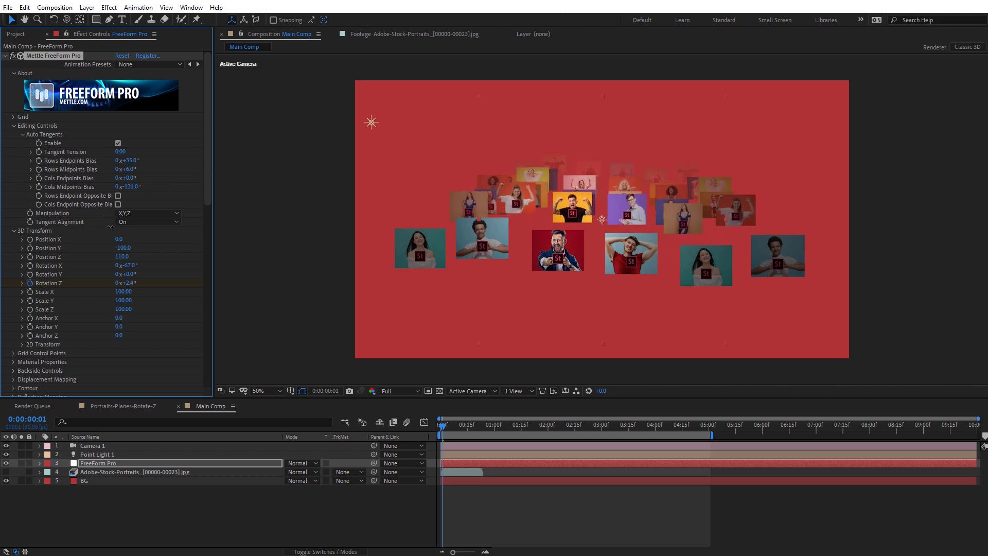
drag(146, 219, 173, 214)
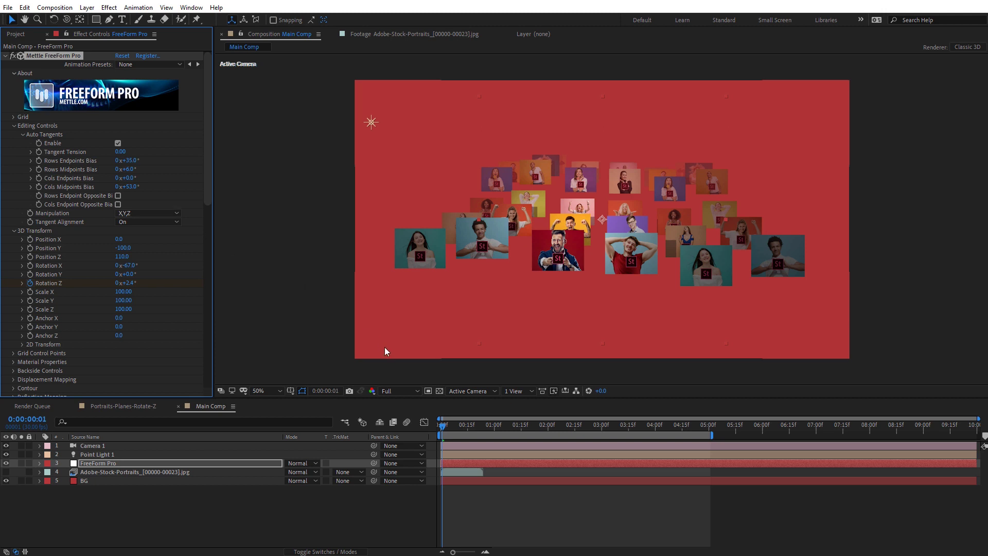
drag(447, 428, 502, 429)
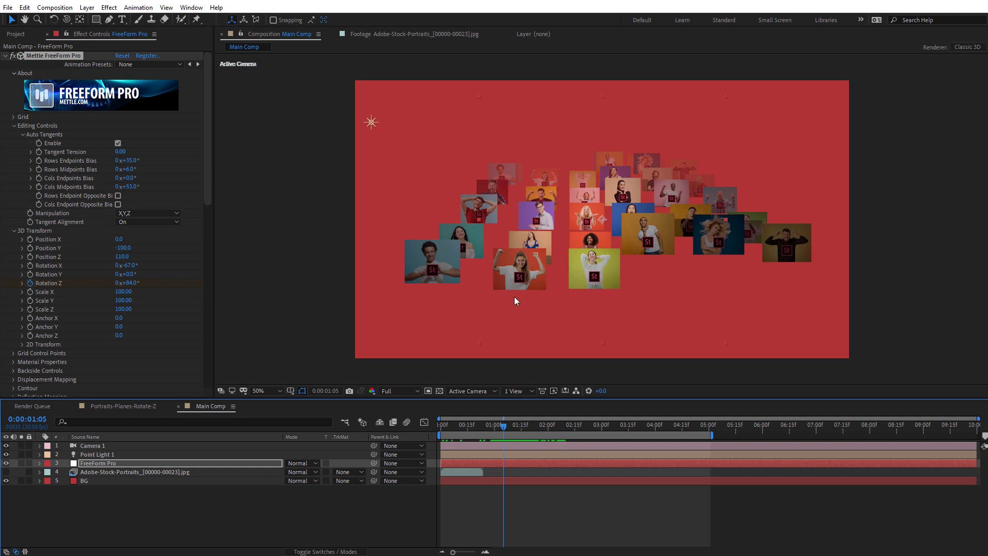
Step: Orbit Camera 1 around the portrait planes with the Orbit Camera tool
click(106, 446)
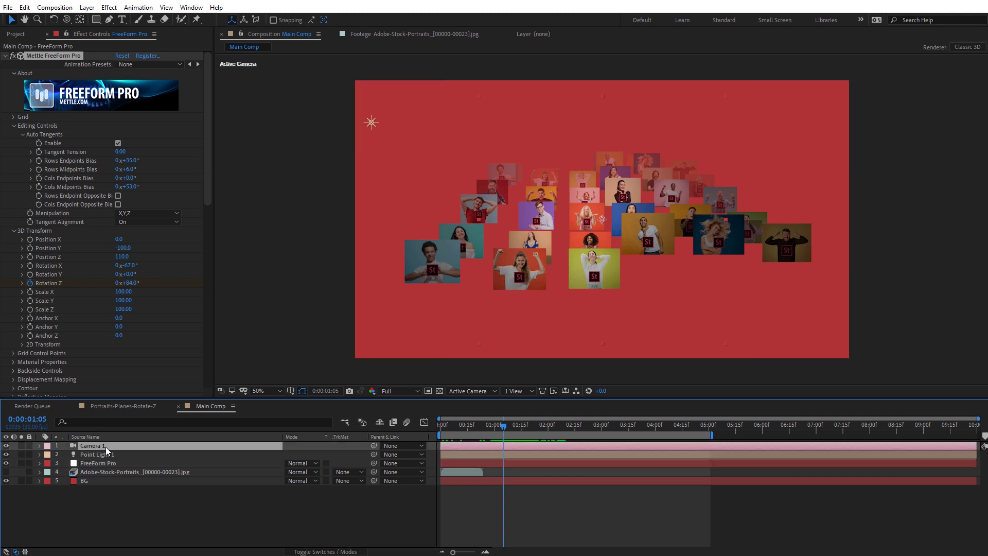
key(c)
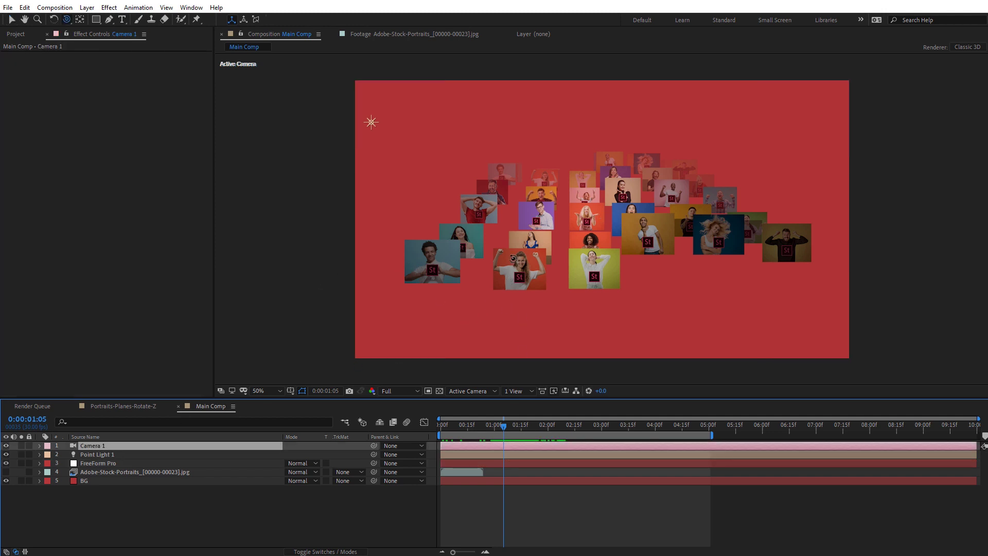
drag(514, 231, 721, 78)
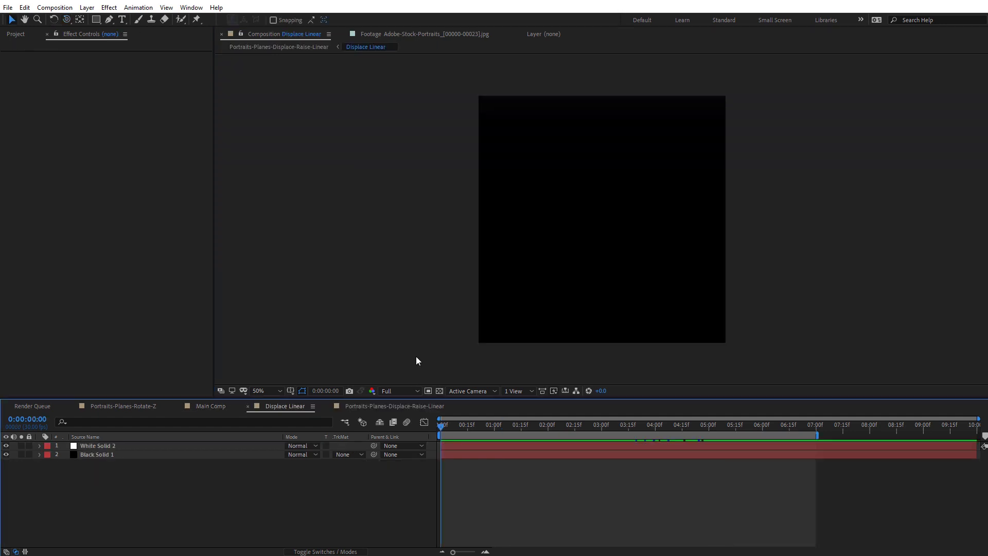
Step: Preview the Displace Linear gradient, then switch to the Portraits-Planes-Displace-Raise-Linear composition
mouse_move(441, 424)
mouse_down()
mouse_move(598, 443)
mouse_move(540, 442)
mouse_move(567, 424)
mouse_move(727, 431)
mouse_move(598, 439)
mouse_move(439, 427)
mouse_up()
click(411, 406)
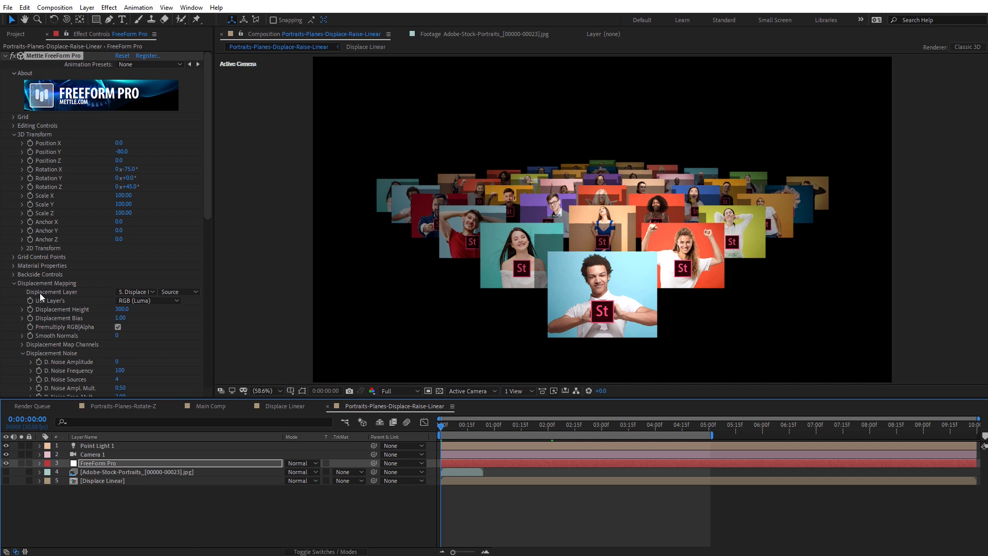
Step: Keep 5. Displace Linear as the displacement layer, lower Displacement Height from 300 to 150, and play it back
click(145, 293)
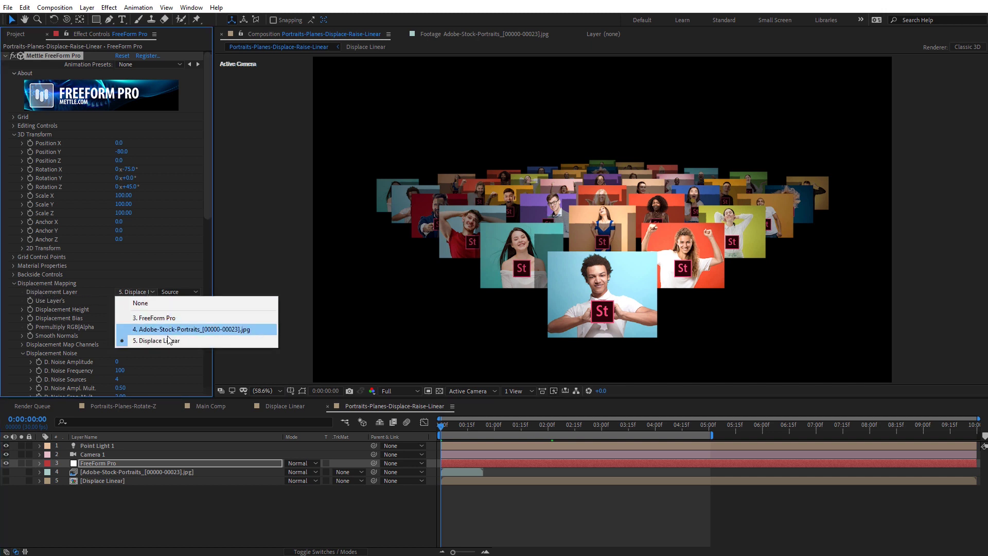
click(206, 198)
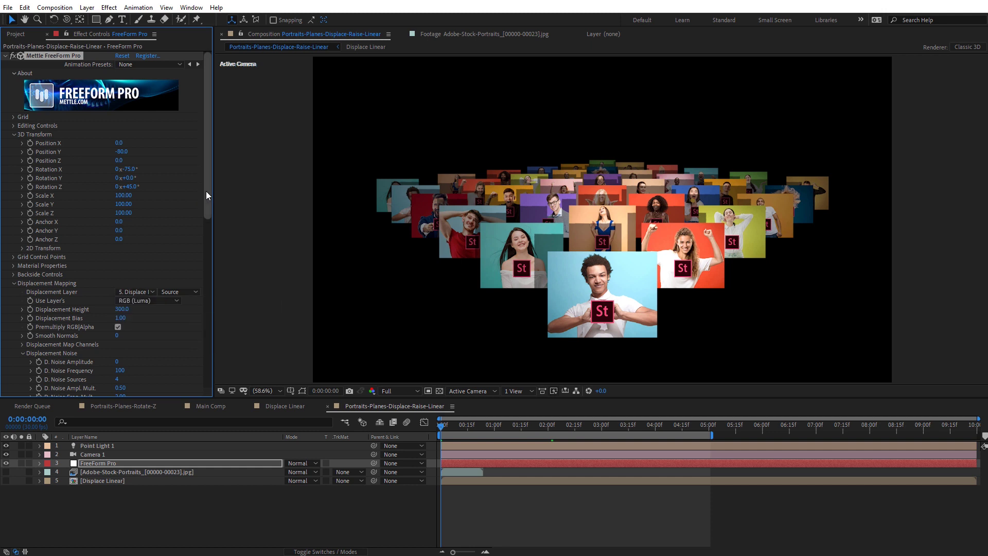
drag(206, 191, 209, 228)
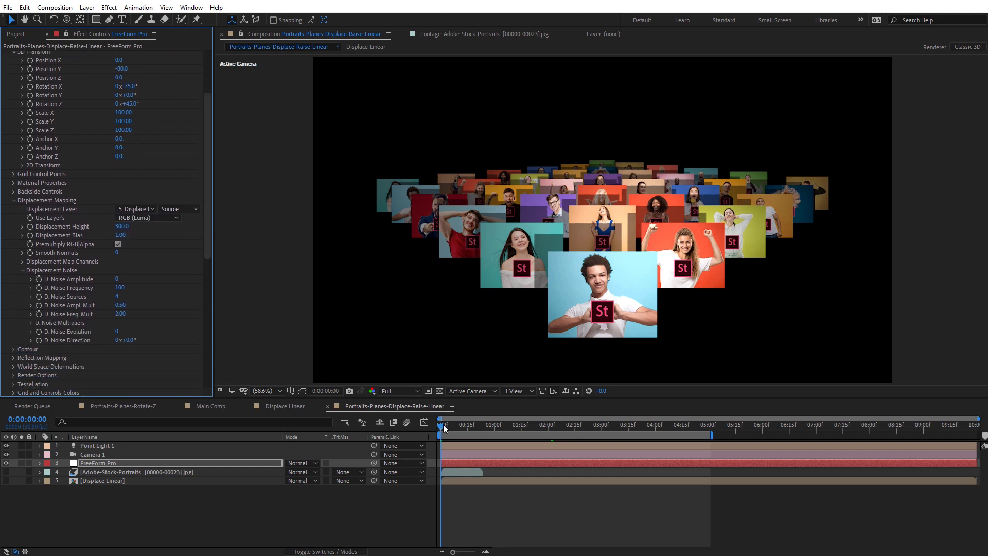
drag(444, 425, 554, 447)
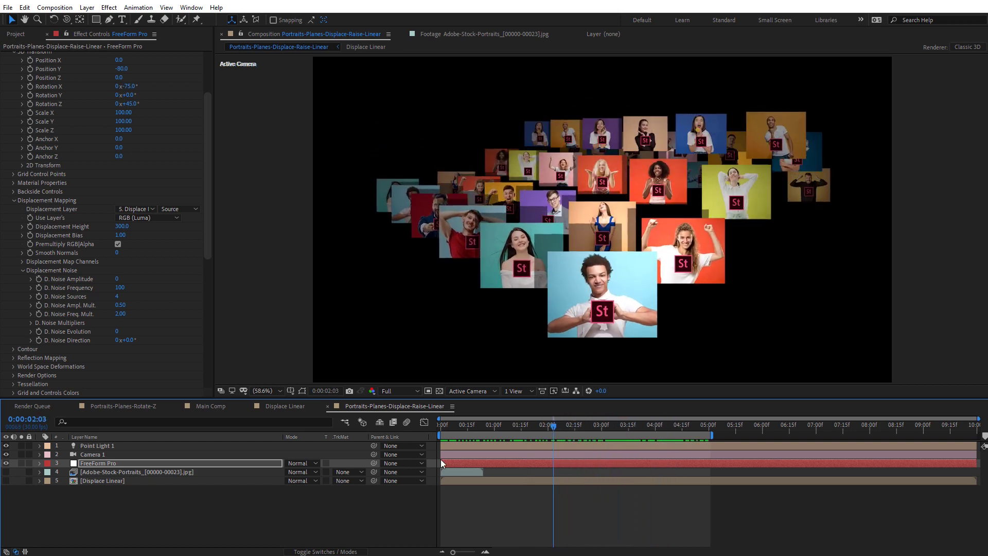
drag(120, 230, 115, 231)
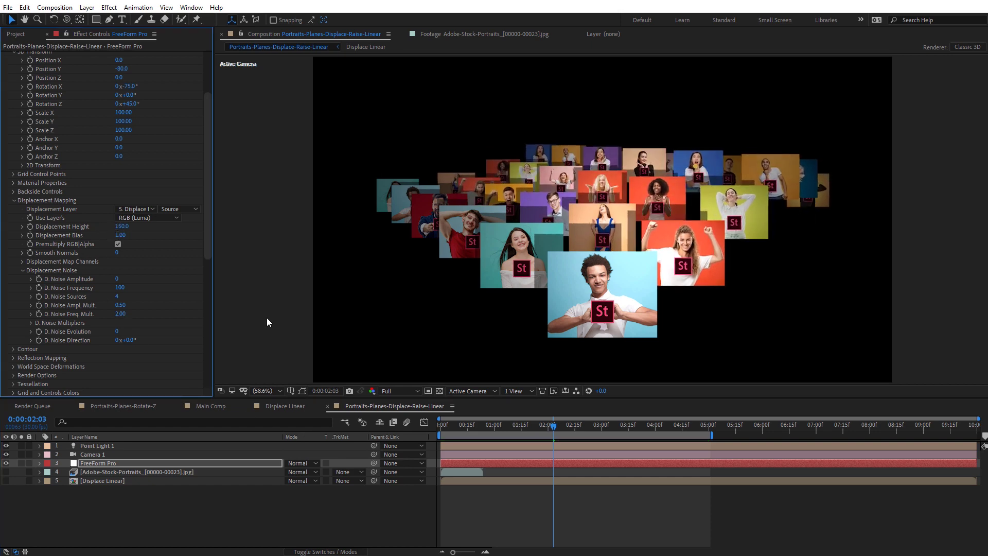
key(space)
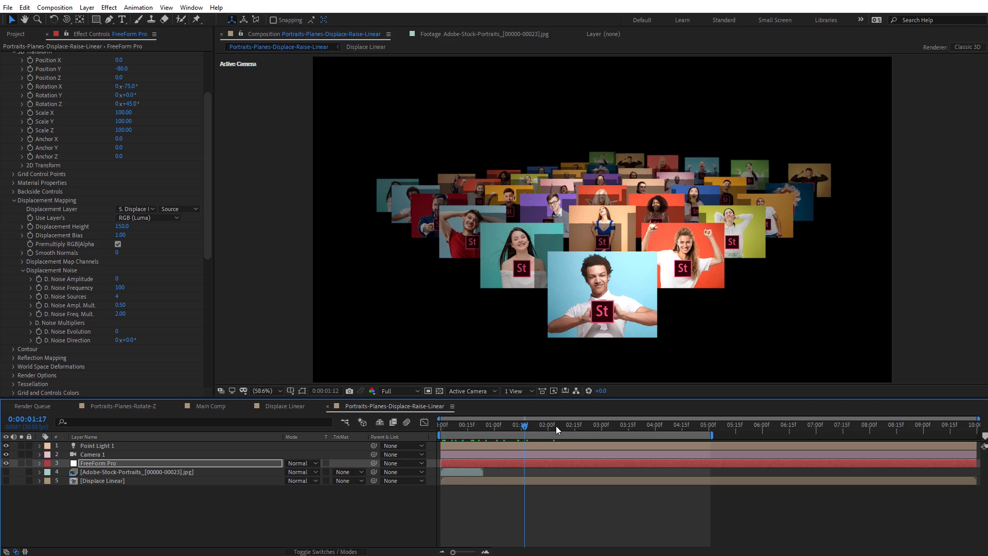